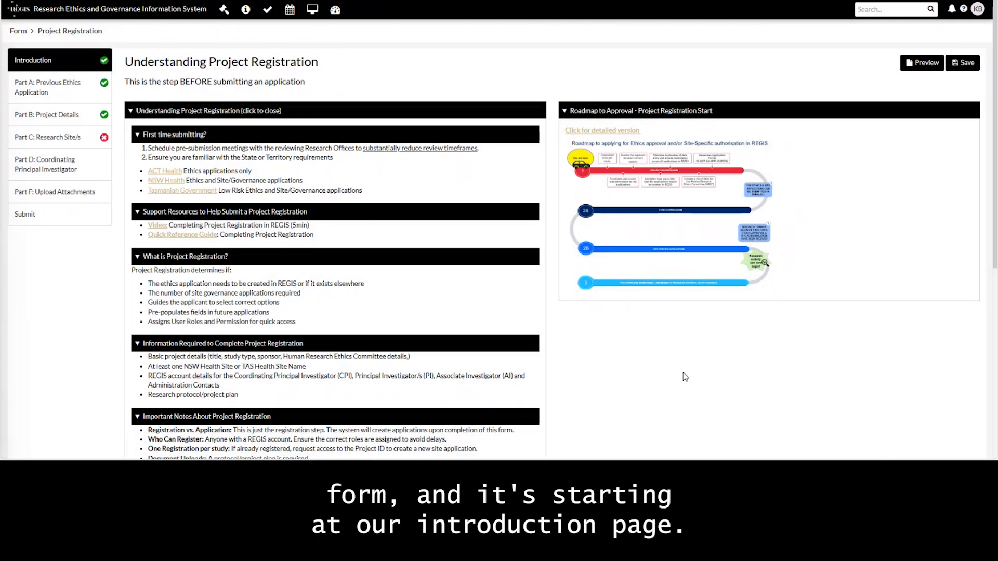
Step: Read the site role guidance, highlighting the Associate Investigator and satellite site sentences
{"action": "scroll", "coordinate": [576, 357], "scroll_direction": "down", "scroll_amount": 1}
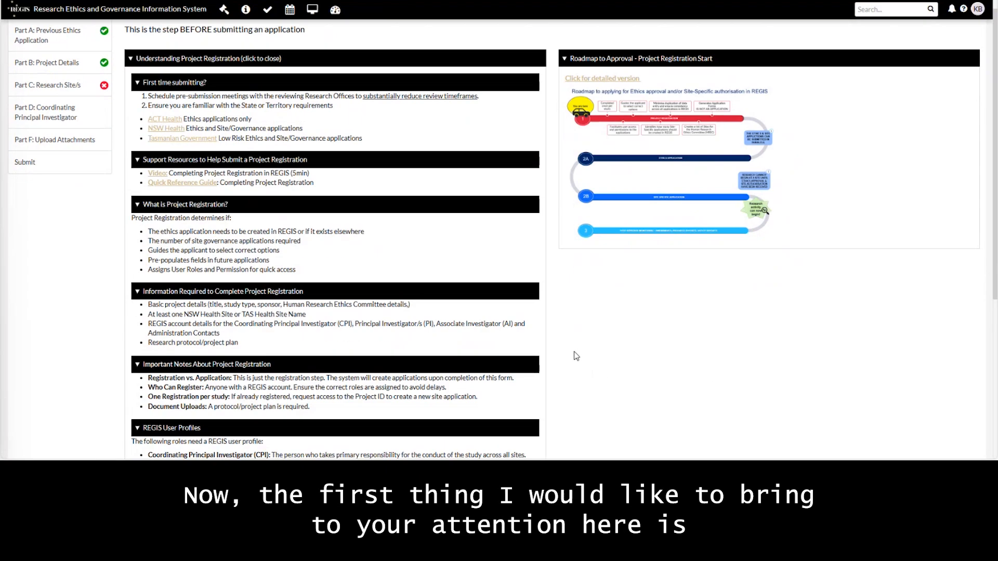
{"action": "scroll", "coordinate": [575, 354], "scroll_direction": "down", "scroll_amount": 3}
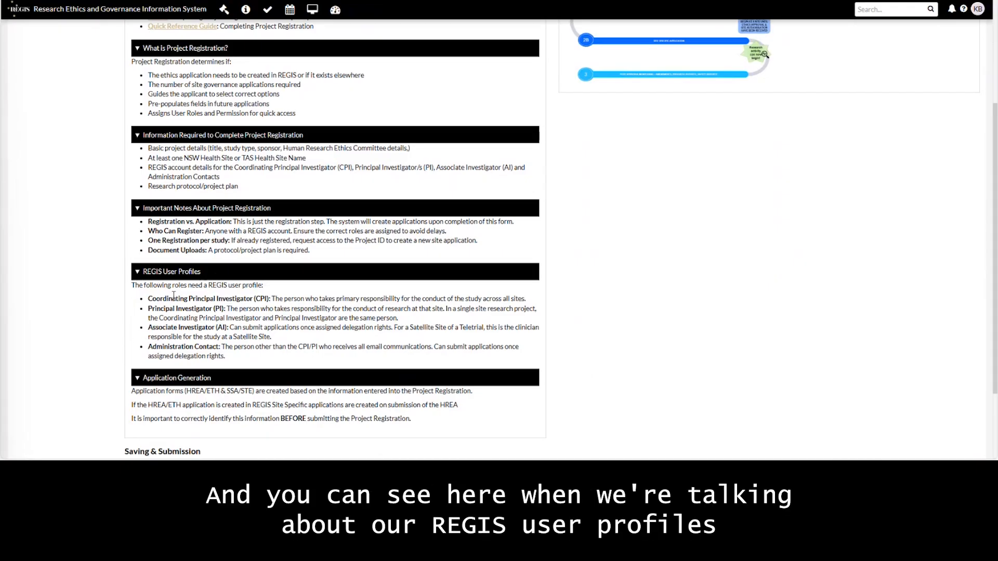
{"action": "left_click_drag", "start_coordinate": [149, 327], "coordinate": [265, 329]}
{"action": "left_click", "coordinate": [396, 329]}
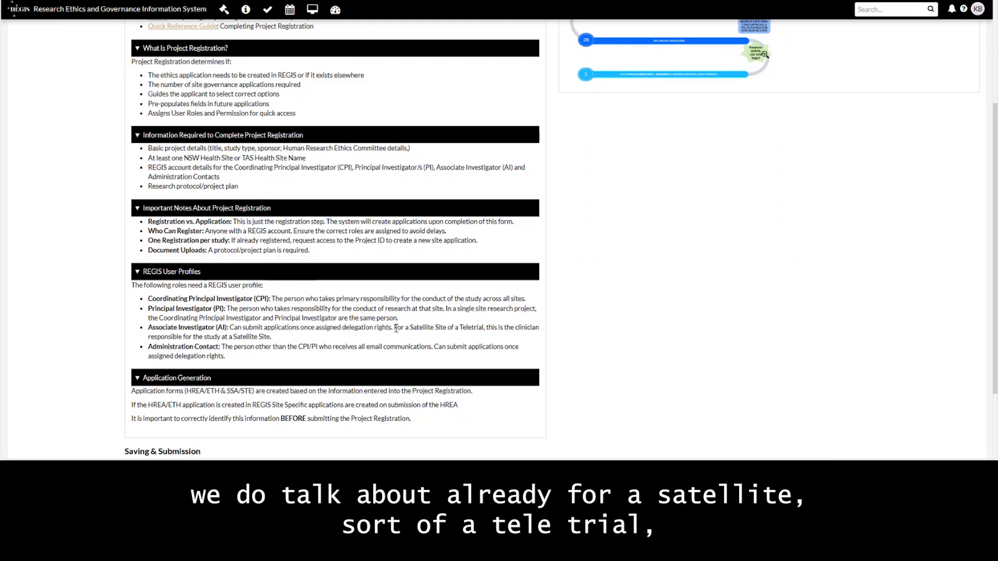
{"action": "left_click_drag", "start_coordinate": [396, 329], "coordinate": [542, 335]}
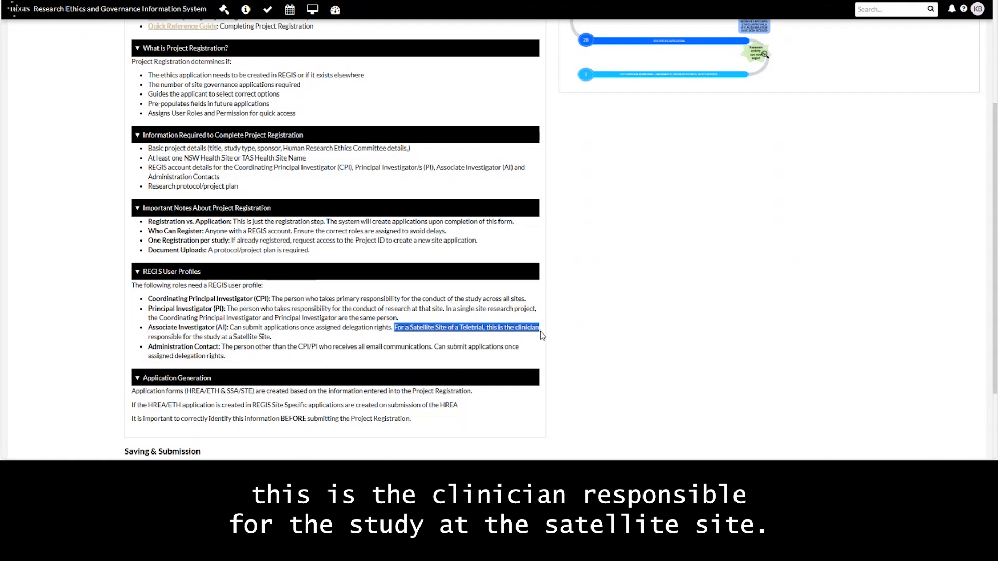
{"action": "left_click_drag", "start_coordinate": [541, 334], "coordinate": [542, 339]}
{"action": "left_click", "coordinate": [396, 317]}
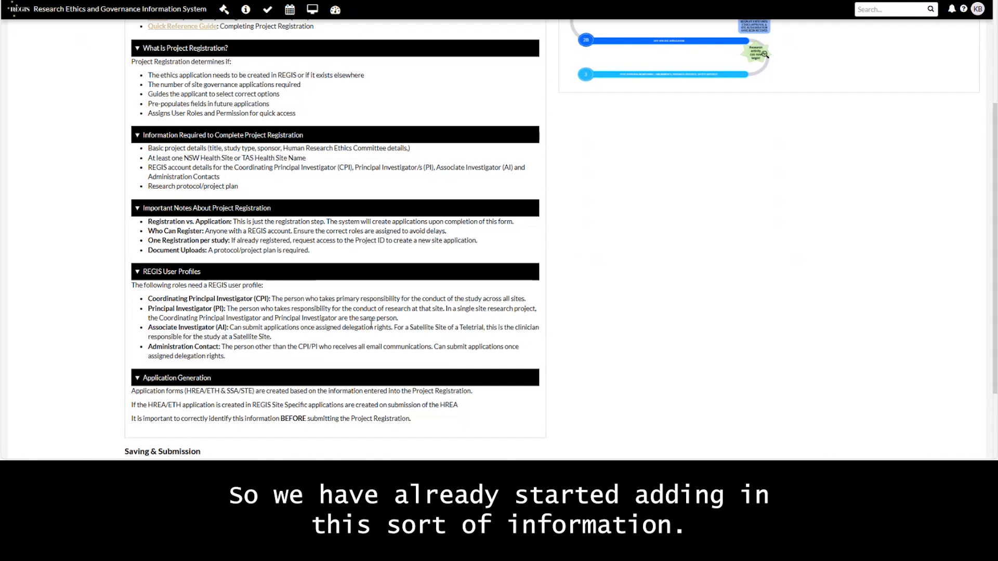
Step: Go to Part A: Previous Ethics Application and answer No to A1
{"action": "scroll", "coordinate": [391, 342], "scroll_direction": "up", "scroll_amount": 15}
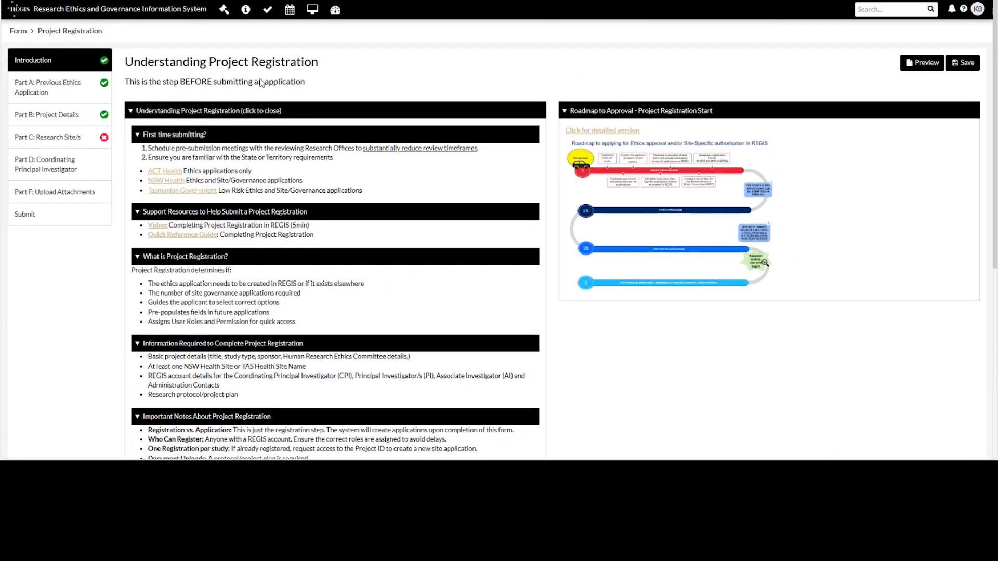
{"action": "left_click", "coordinate": [25, 89]}
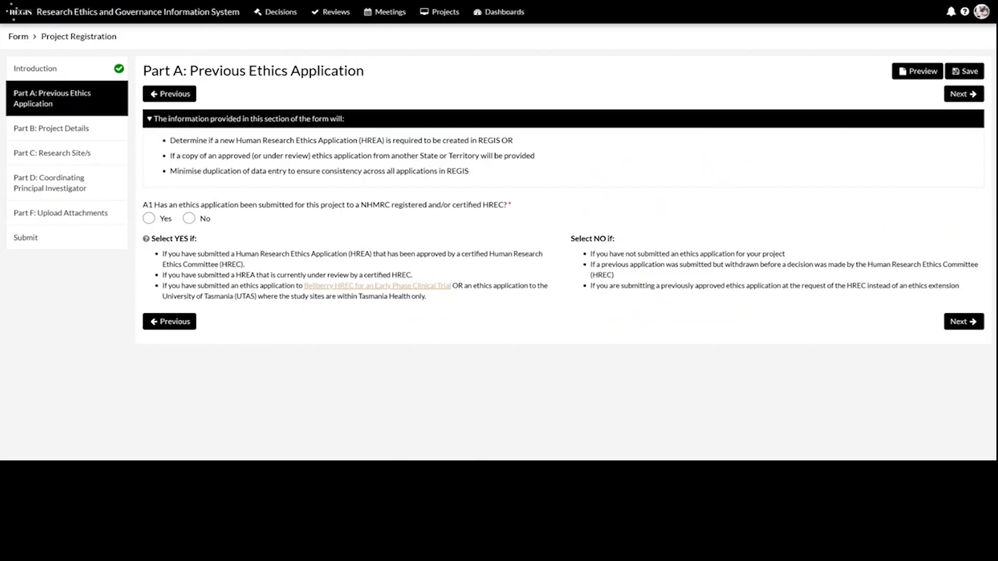
{"action": "left_click", "coordinate": [190, 219]}
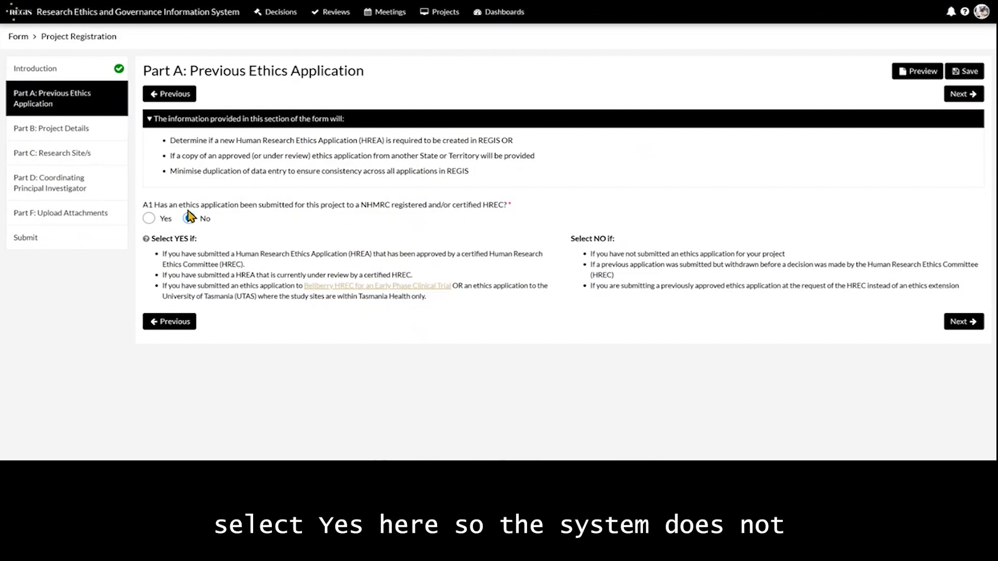
Step: Switch A1 to Yes and enter 123 as the ethics application ID, triggering the already-registered warning
{"action": "left_click", "coordinate": [149, 219]}
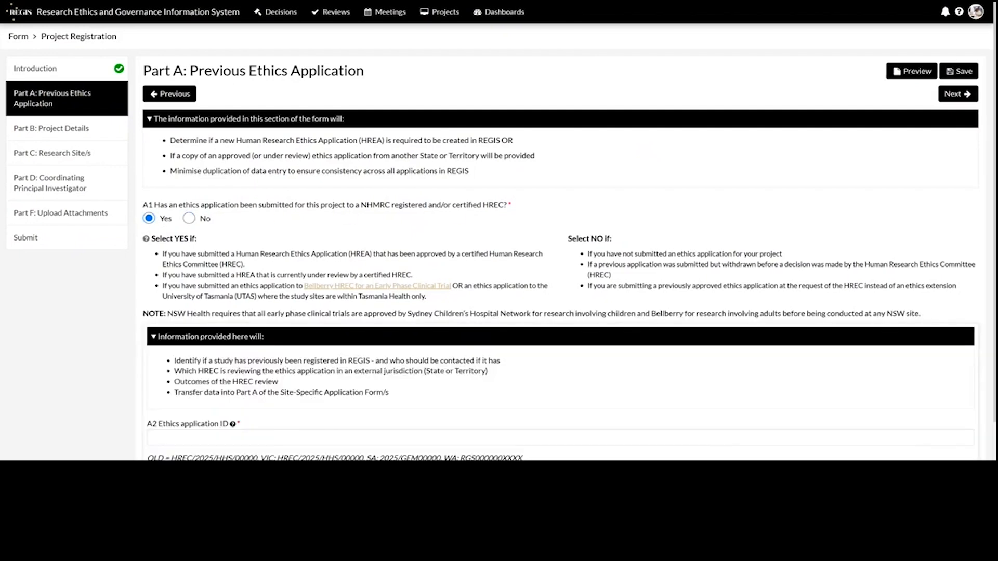
{"action": "scroll", "coordinate": [965, 229], "scroll_direction": "down", "scroll_amount": 3}
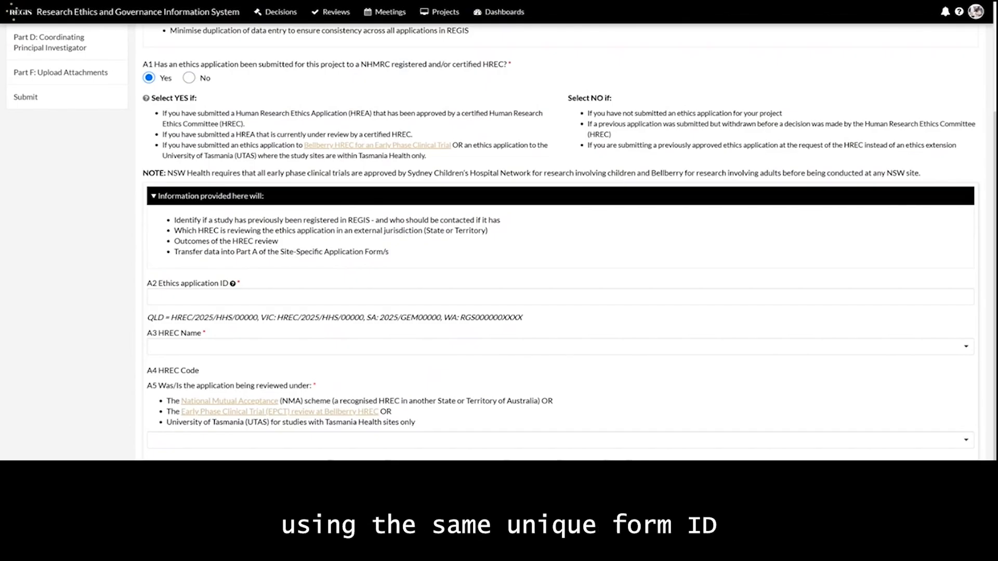
{"action": "left_click", "coordinate": [264, 297]}
{"action": "type", "text": "123"}
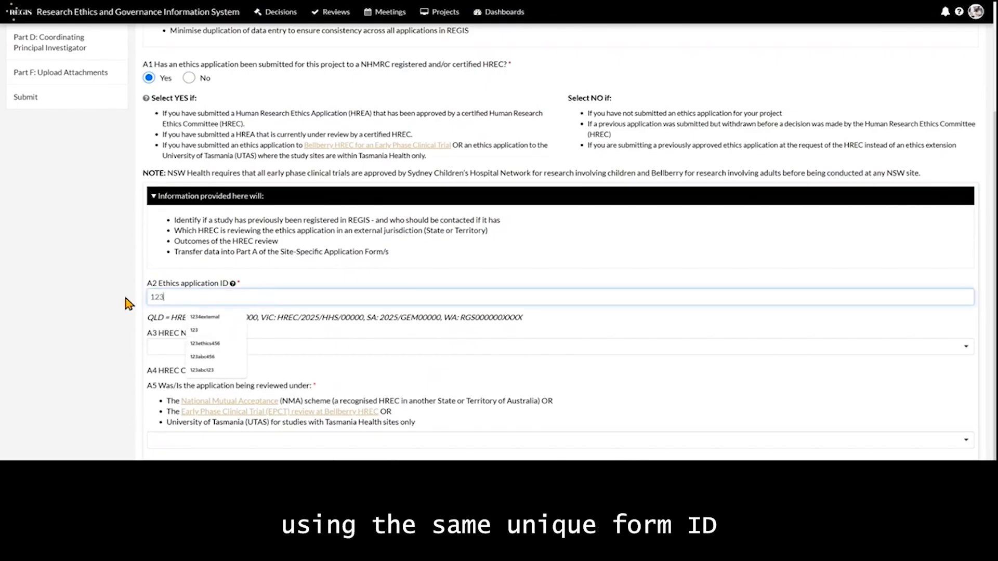
{"action": "left_click", "coordinate": [327, 260]}
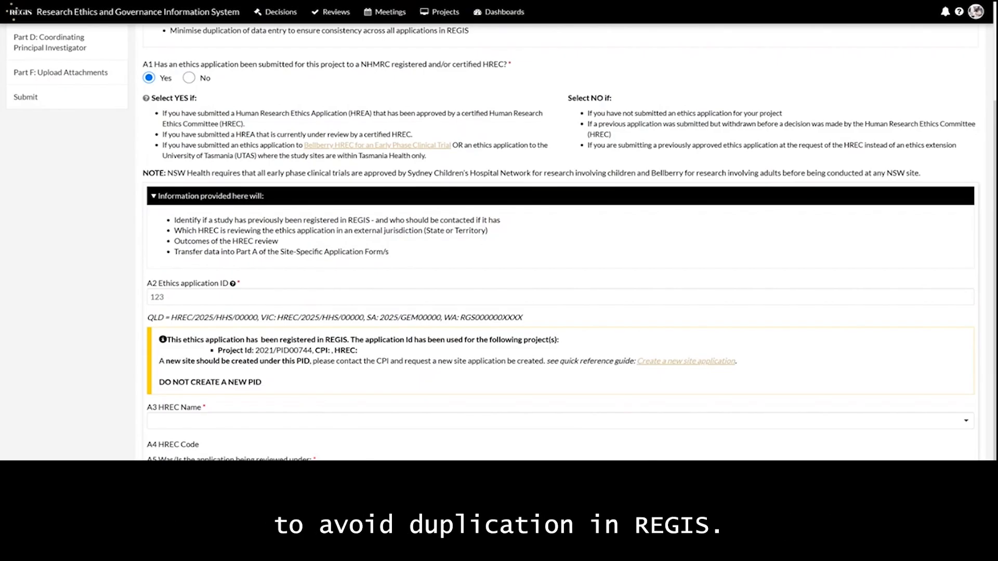
Step: Select Queensland Fertility Group Ethics Committee as the A3 HREC and answer Yes to A5
{"action": "scroll", "coordinate": [937, 339], "scroll_direction": "down", "scroll_amount": 2}
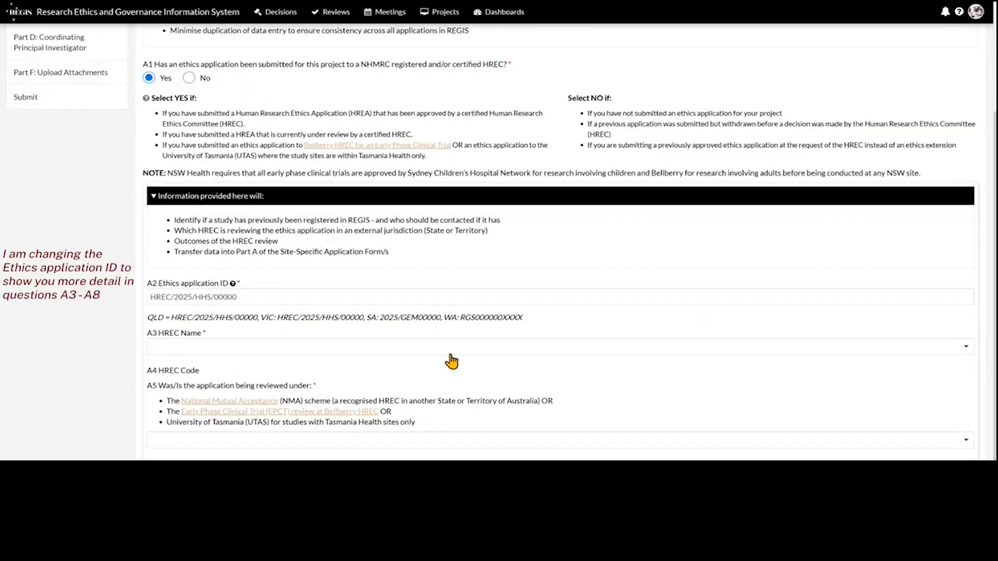
{"action": "left_click", "coordinate": [450, 355]}
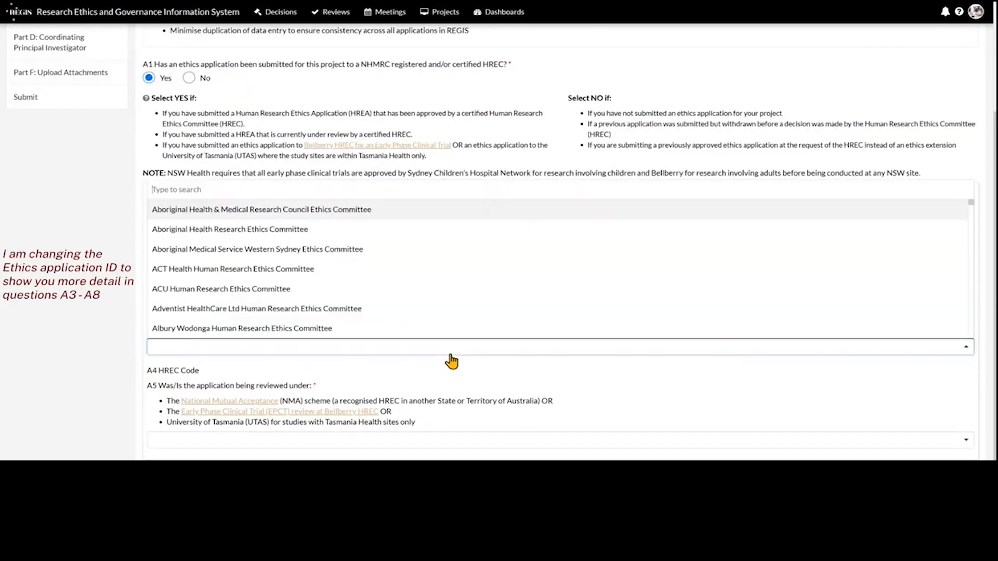
{"action": "type", "text": "qu"}
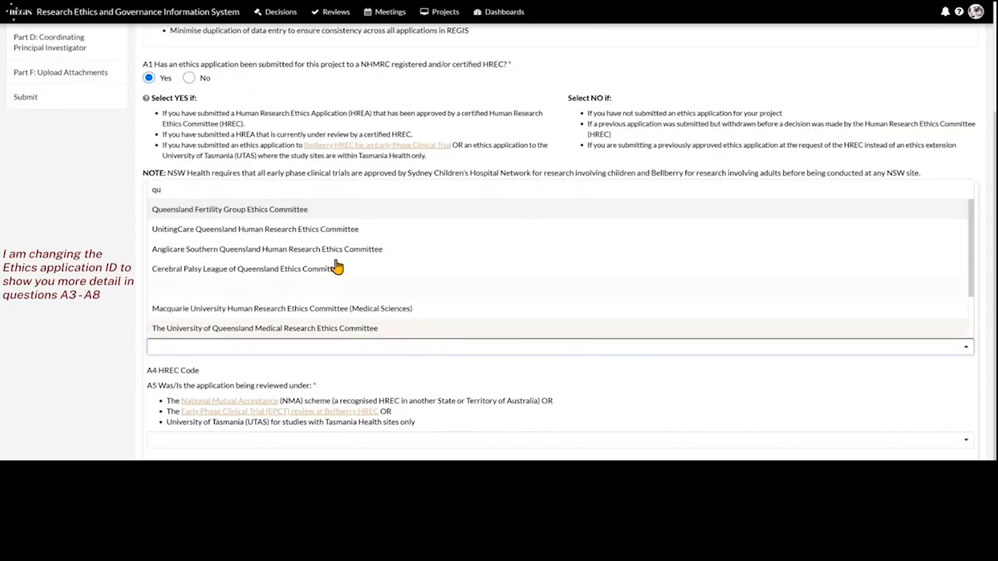
{"action": "left_click", "coordinate": [314, 210]}
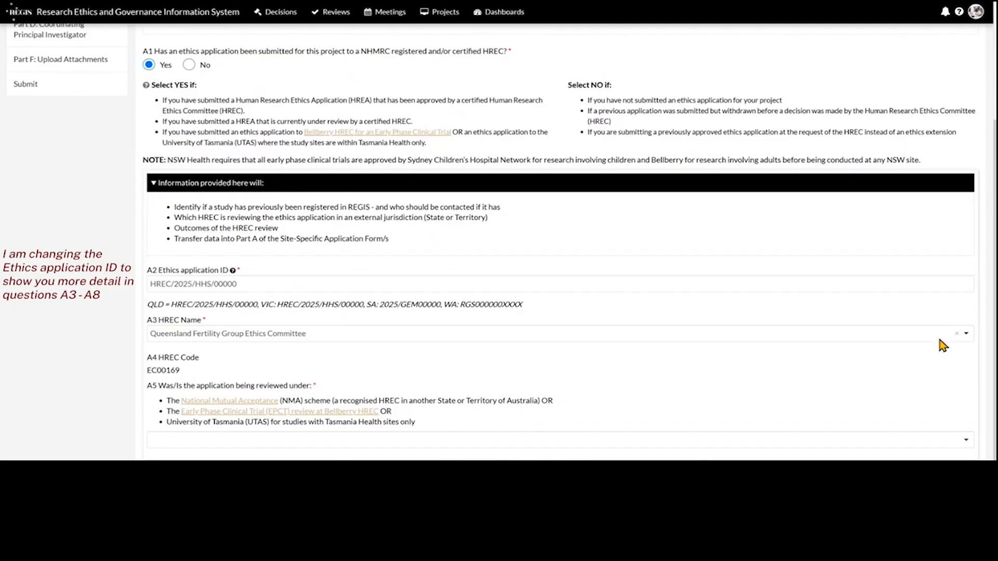
{"action": "left_click", "coordinate": [223, 441]}
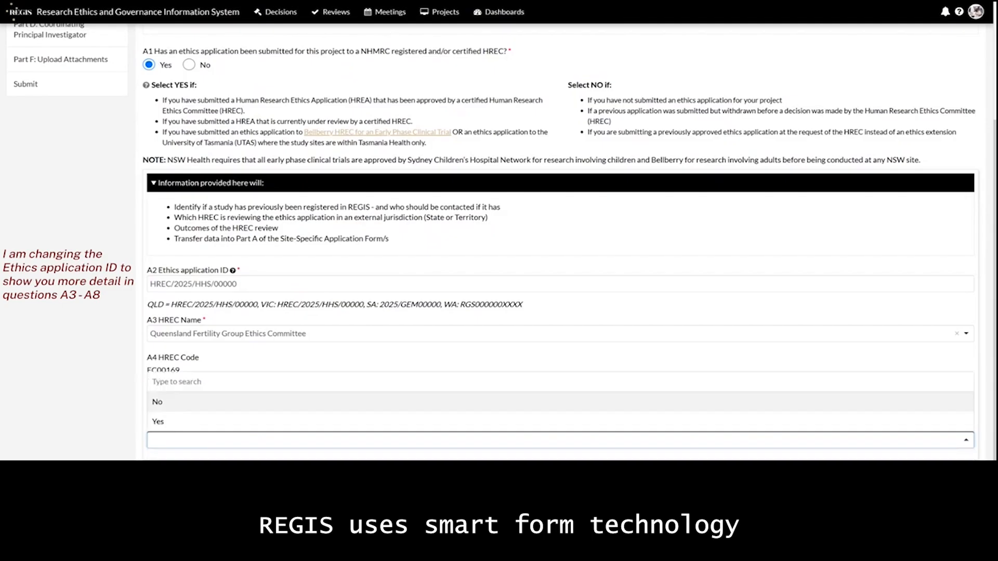
{"action": "left_click", "coordinate": [210, 400]}
Step: Set A6 to Approved, choose the greater-than-low-risk A8 pathway, and reset A1 to No
{"action": "scroll", "coordinate": [98, 349], "scroll_direction": "down", "scroll_amount": 1}
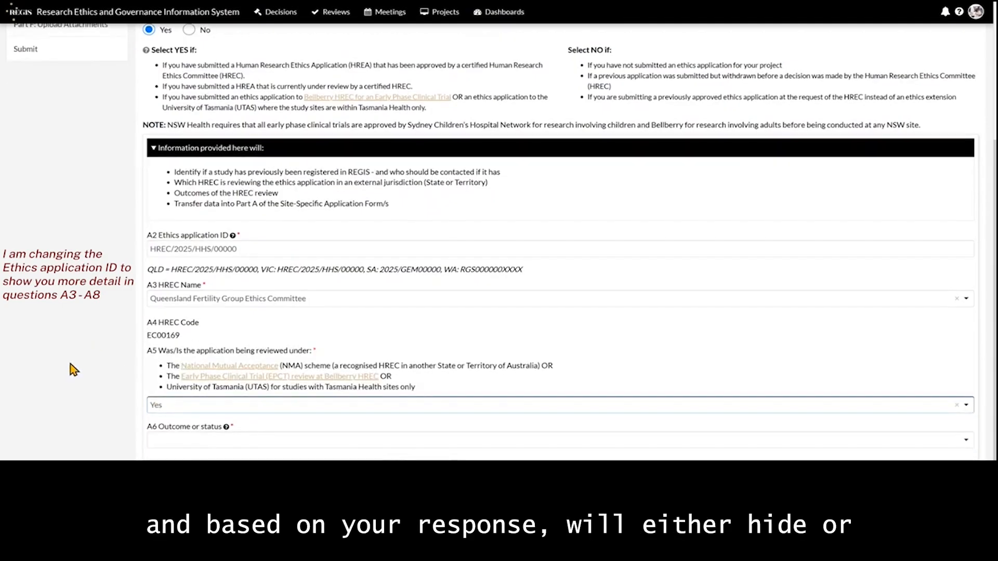
{"action": "left_click", "coordinate": [416, 442]}
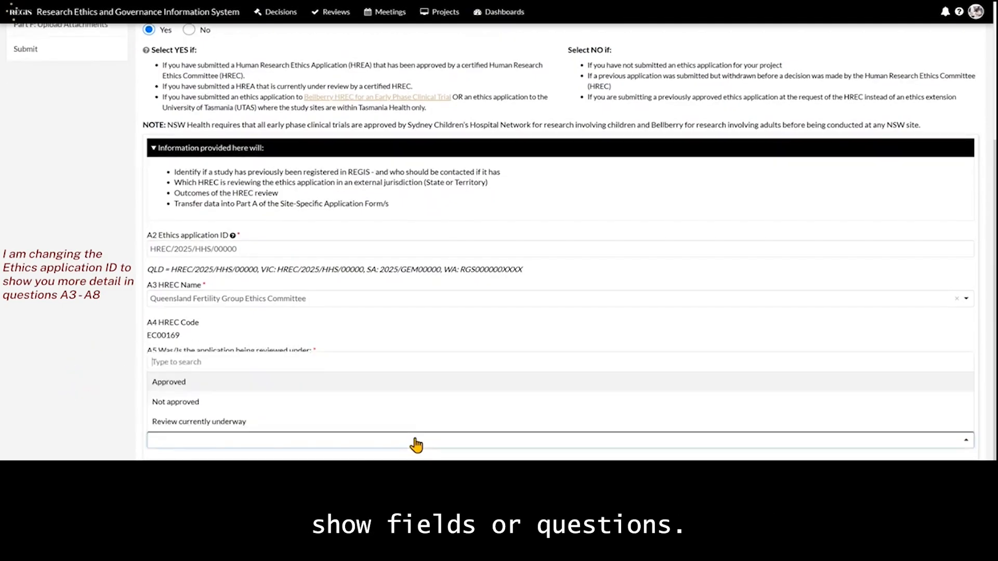
{"action": "left_click", "coordinate": [375, 386]}
{"action": "scroll", "coordinate": [89, 385], "scroll_direction": "down", "scroll_amount": 2}
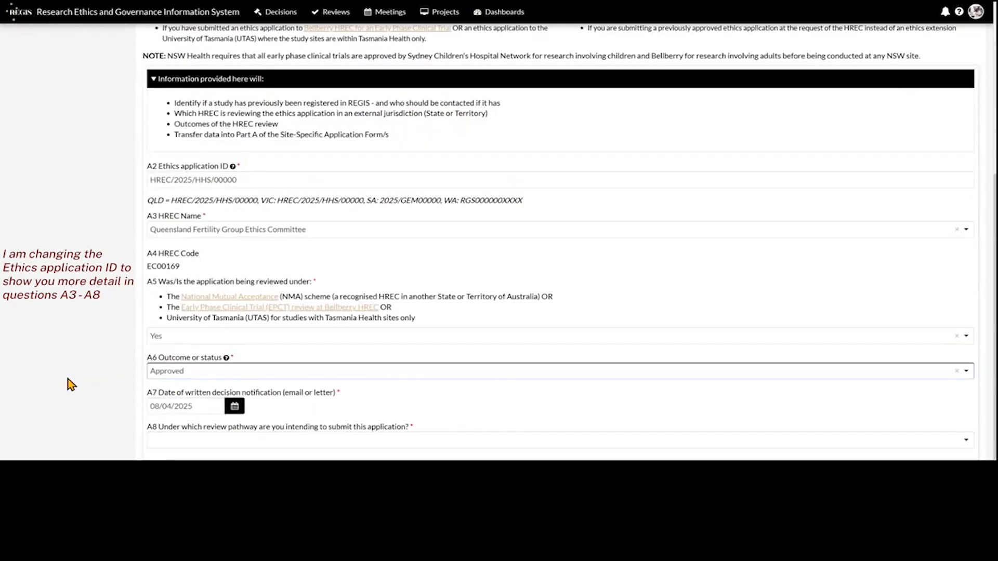
{"action": "left_click", "coordinate": [335, 448]}
{"action": "left_click", "coordinate": [327, 455]}
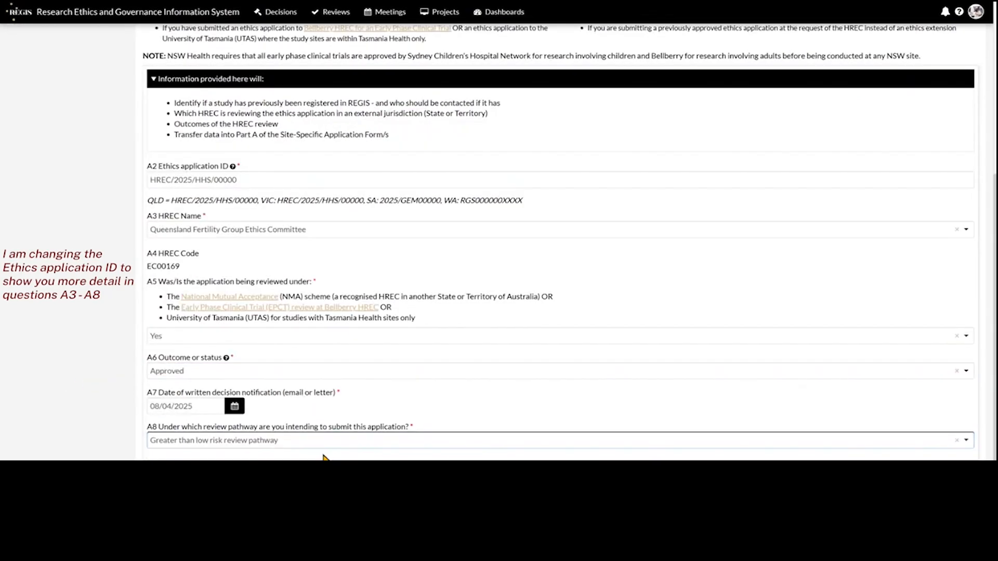
{"action": "scroll", "coordinate": [120, 410], "scroll_direction": "up", "scroll_amount": 5}
{"action": "left_click", "coordinate": [190, 218]}
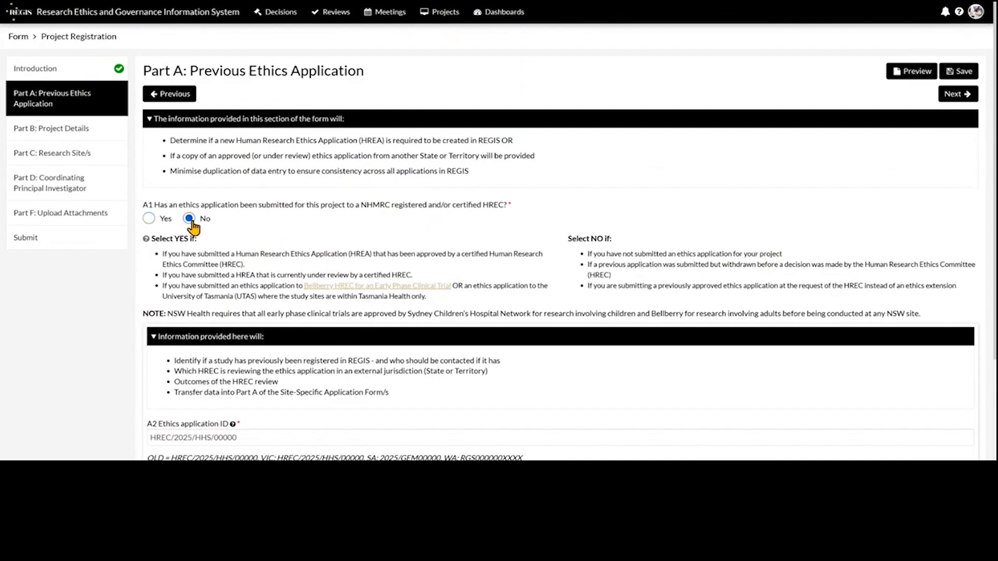
Step: Advance to Part B: Project Details, review it to the bottom, then continue to Part C: Research Site/s
{"action": "left_click", "coordinate": [965, 322]}
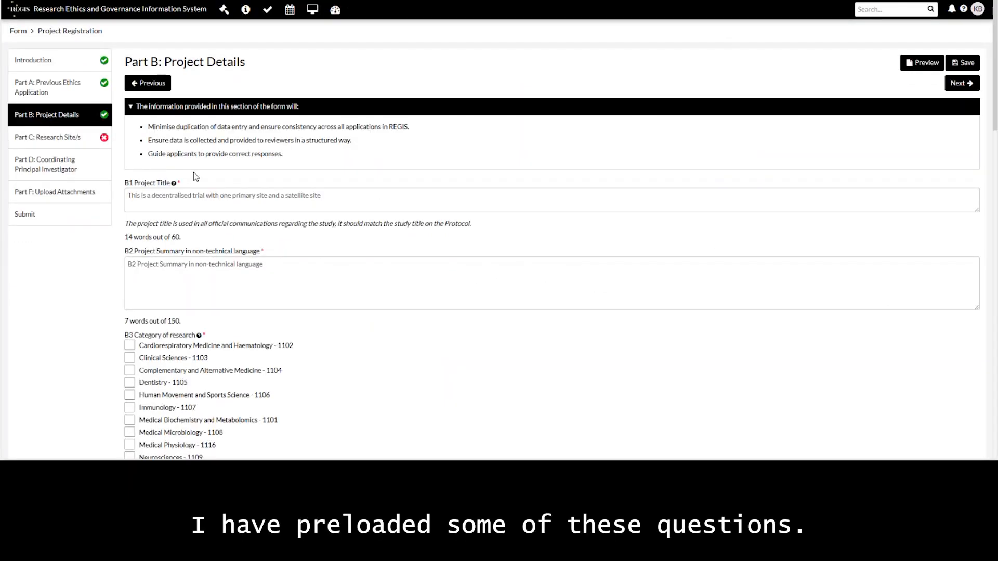
{"action": "scroll", "coordinate": [195, 174], "scroll_direction": "down", "scroll_amount": 1}
{"action": "scroll", "coordinate": [196, 177], "scroll_direction": "down", "scroll_amount": 7}
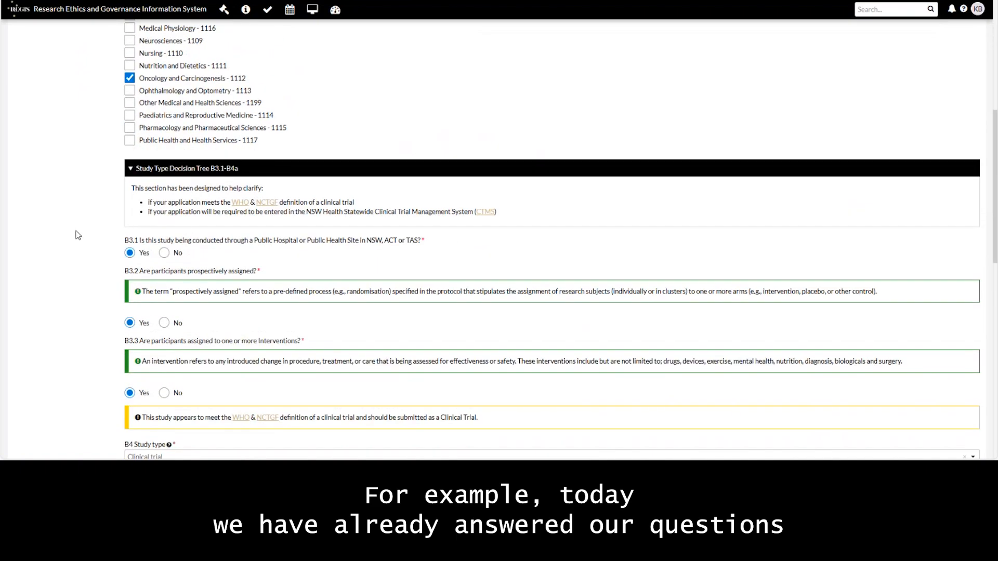
{"action": "scroll", "coordinate": [87, 215], "scroll_direction": "down", "scroll_amount": 1}
{"action": "scroll", "coordinate": [97, 234], "scroll_direction": "down", "scroll_amount": 5}
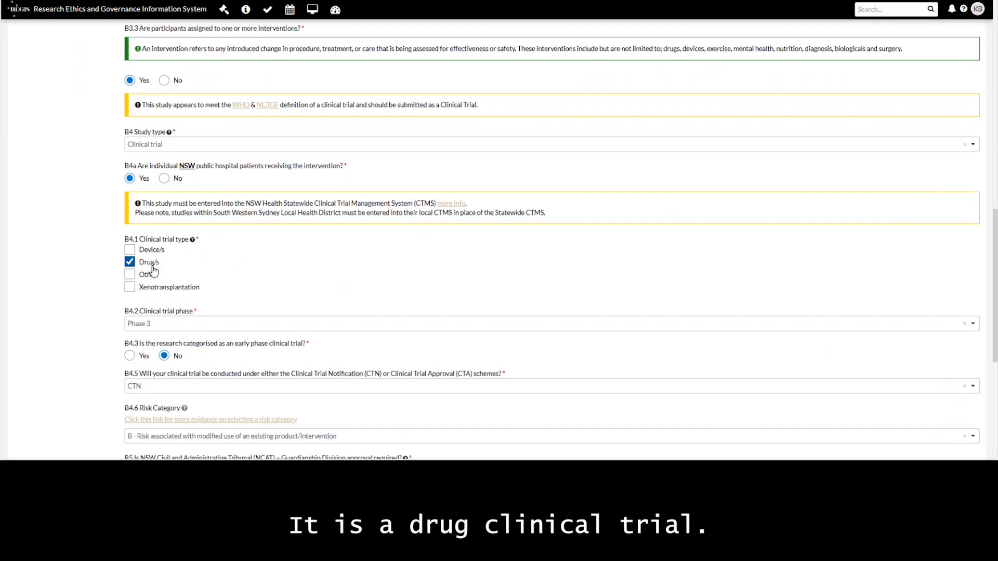
{"action": "scroll", "coordinate": [219, 332], "scroll_direction": "down", "scroll_amount": 4}
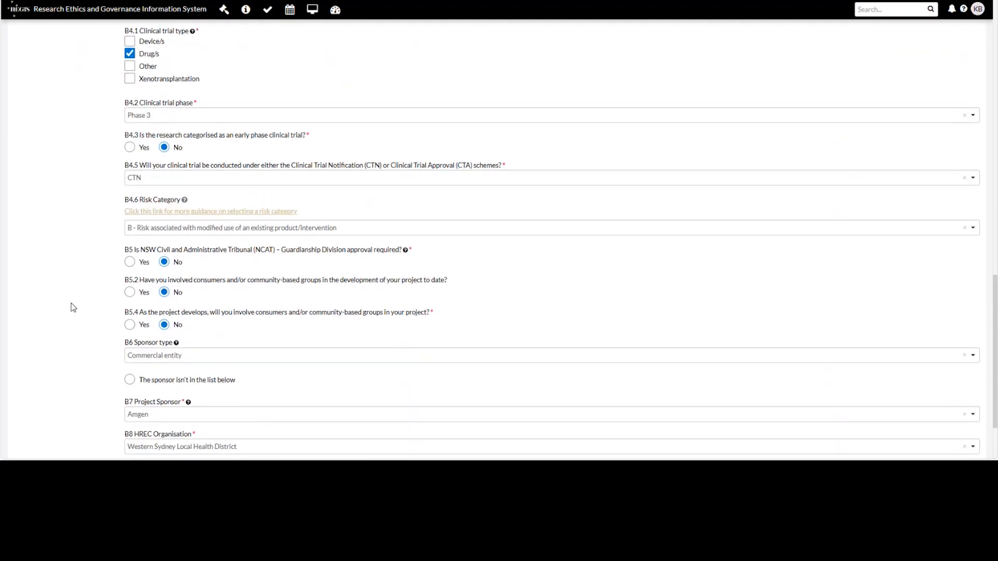
{"action": "scroll", "coordinate": [73, 307], "scroll_direction": "down", "scroll_amount": 1}
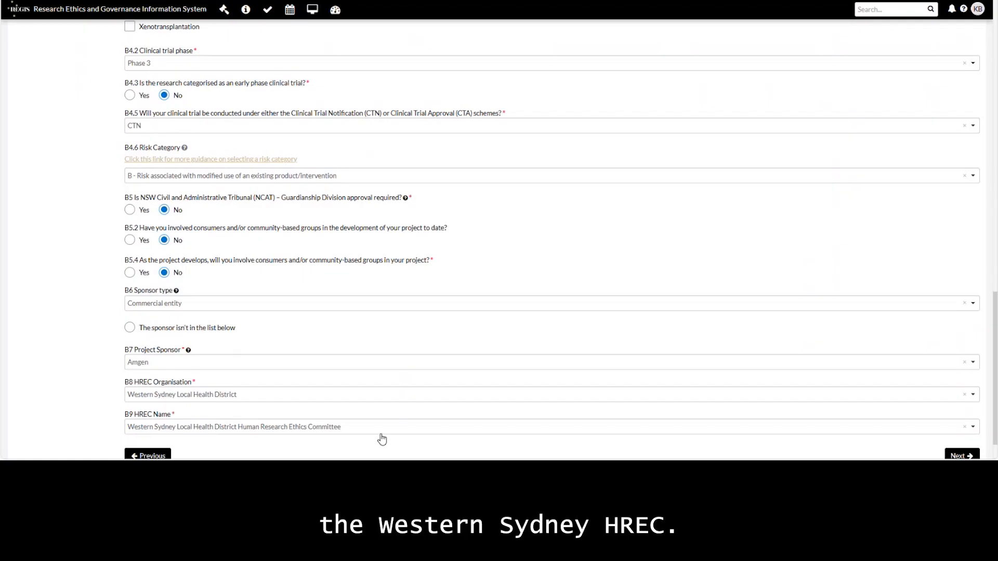
{"action": "scroll", "coordinate": [960, 435], "scroll_direction": "down", "scroll_amount": 1}
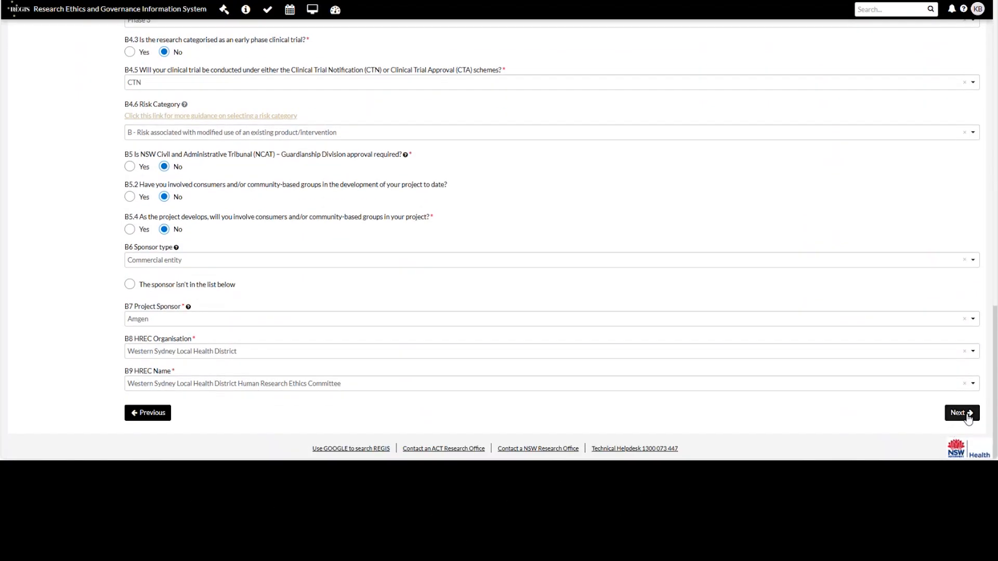
{"action": "left_click", "coordinate": [967, 414]}
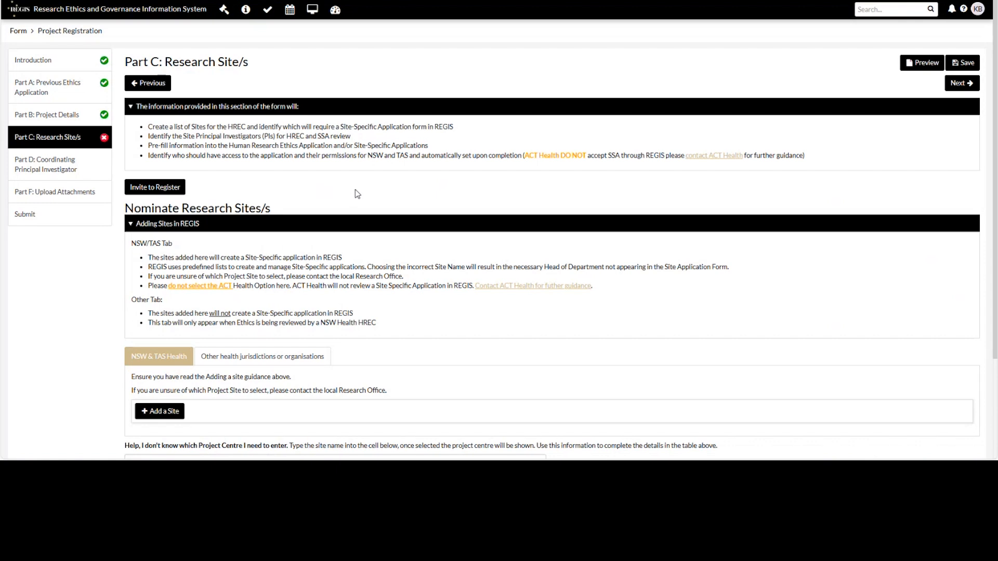
Step: Add a site with Western Sydney Local Health District as centre and Westmead Hospital as site
{"action": "scroll", "coordinate": [487, 255], "scroll_direction": "down", "scroll_amount": 2}
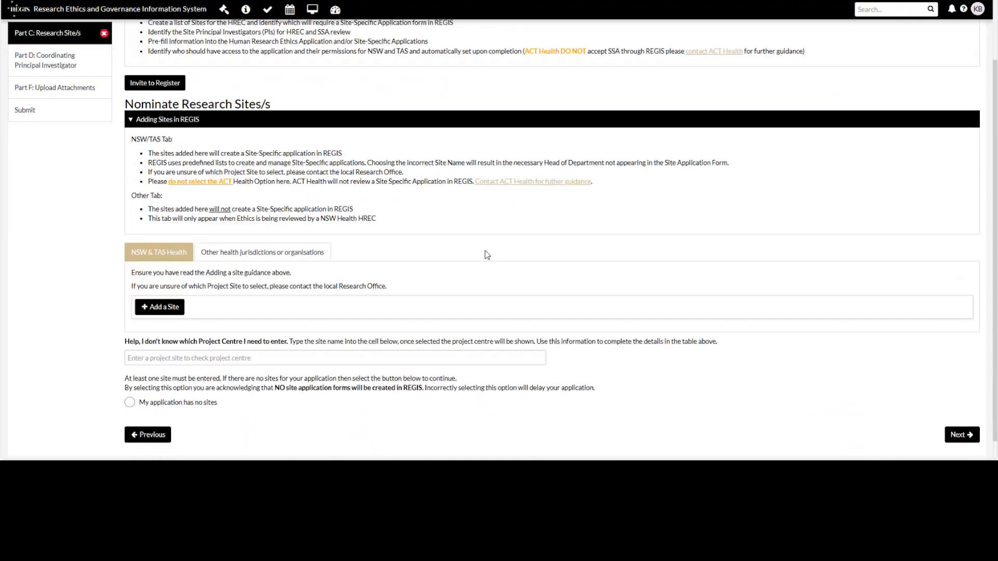
{"action": "left_click", "coordinate": [159, 308]}
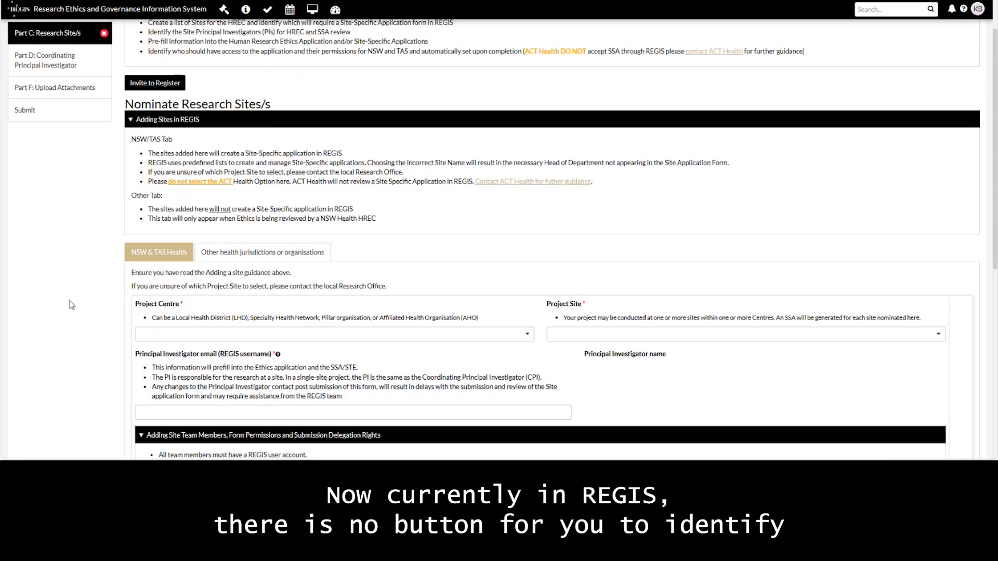
{"action": "left_click", "coordinate": [209, 340]}
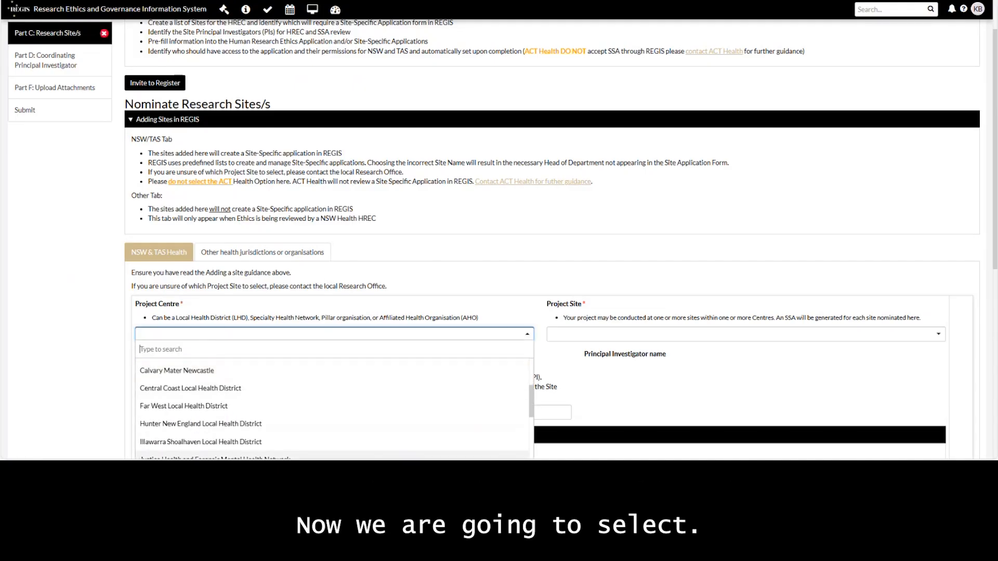
{"action": "type", "text": "west"}
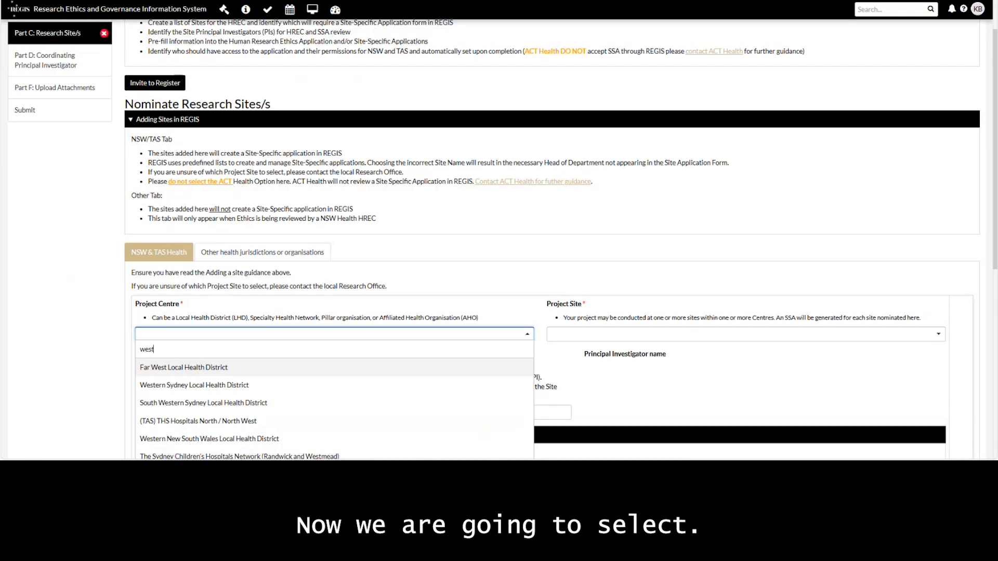
{"action": "left_click", "coordinate": [185, 388]}
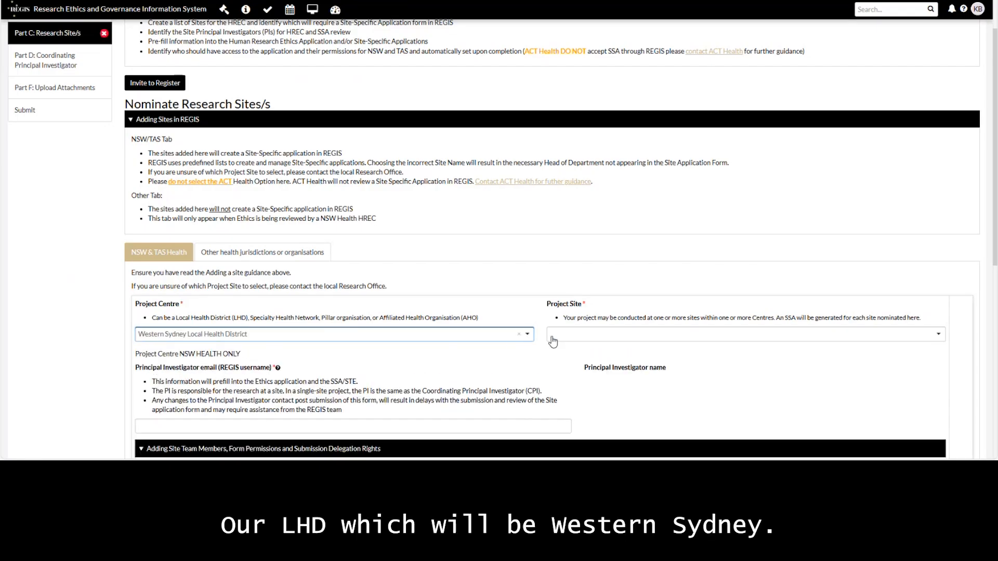
{"action": "left_click", "coordinate": [583, 338]}
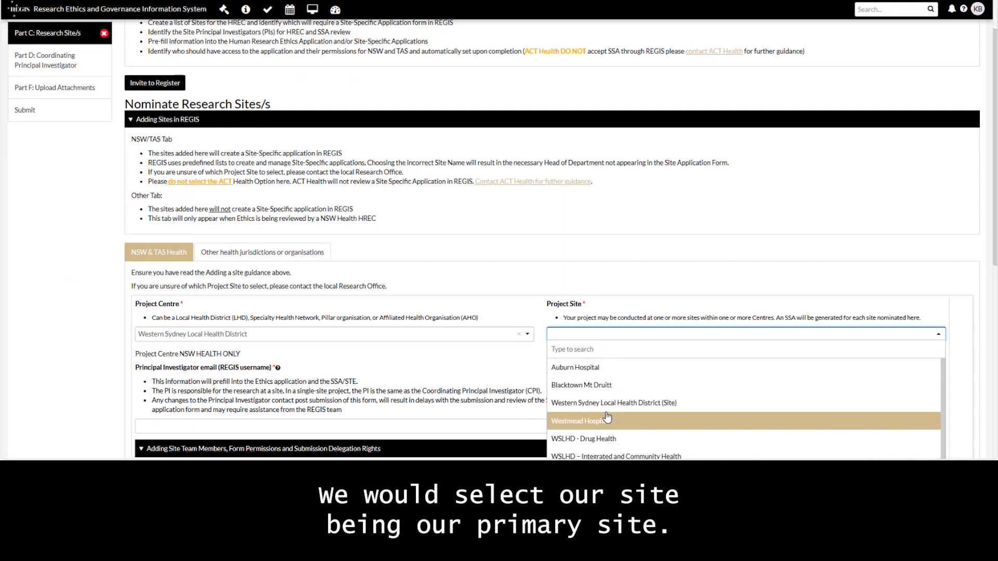
{"action": "type", "text": "westm"}
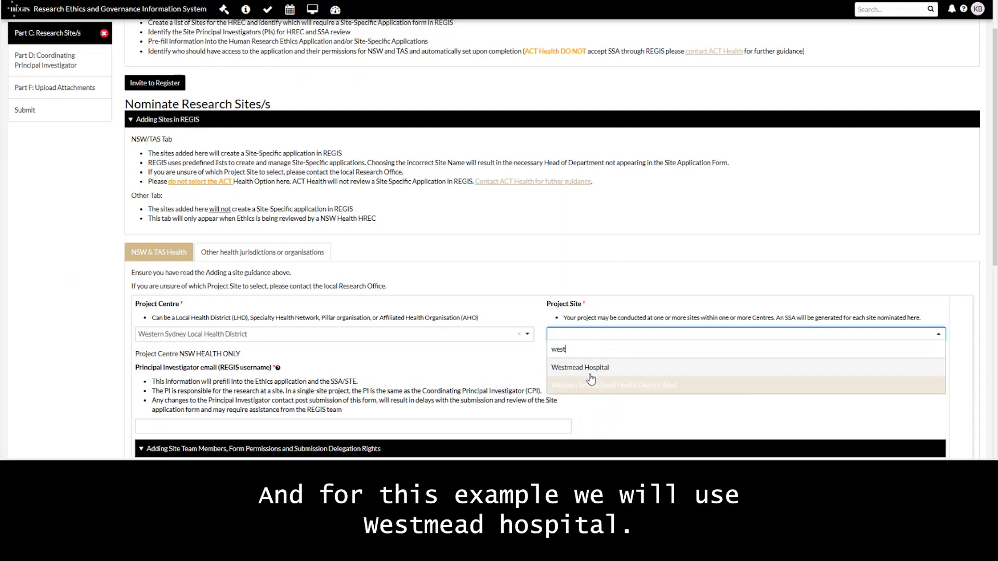
{"action": "left_click", "coordinate": [591, 370]}
Step: Set the site's principal investigator by choosing their saved email, auto-filling their name
{"action": "scroll", "coordinate": [223, 360], "scroll_direction": "down", "scroll_amount": 1}
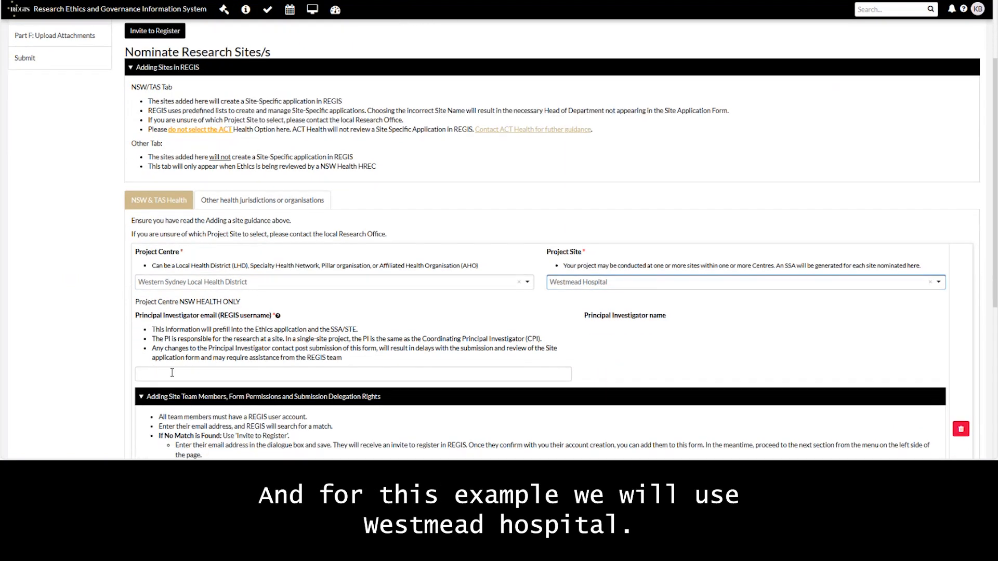
{"action": "left_click", "coordinate": [44, 300]}
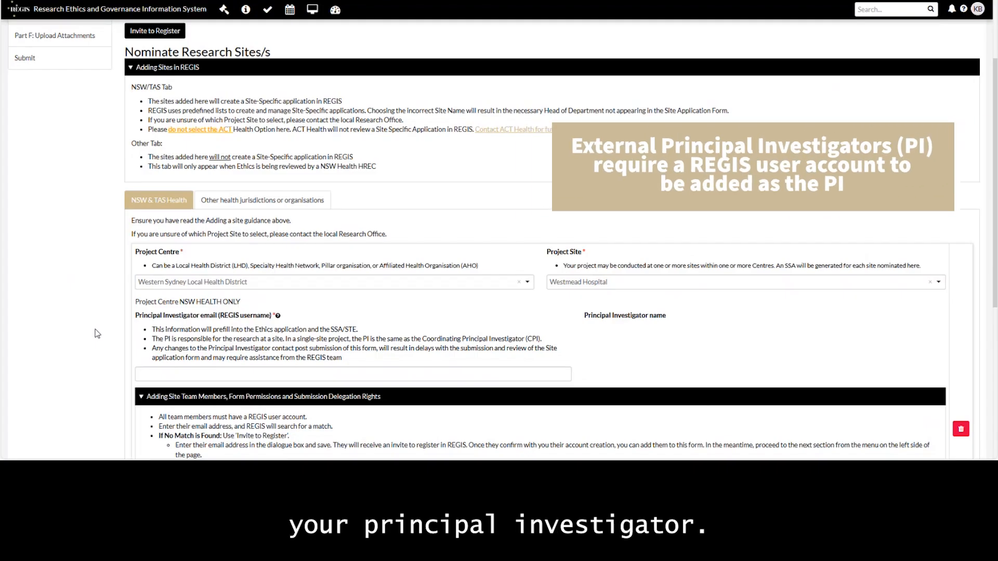
{"action": "left_click", "coordinate": [140, 375]}
{"action": "left_click", "coordinate": [138, 399]}
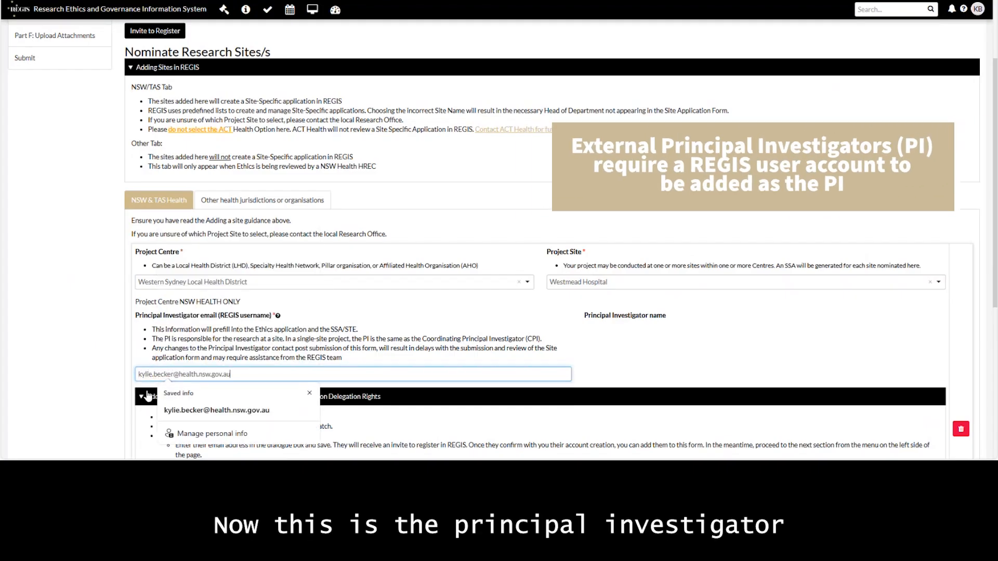
{"action": "left_click", "coordinate": [96, 374]}
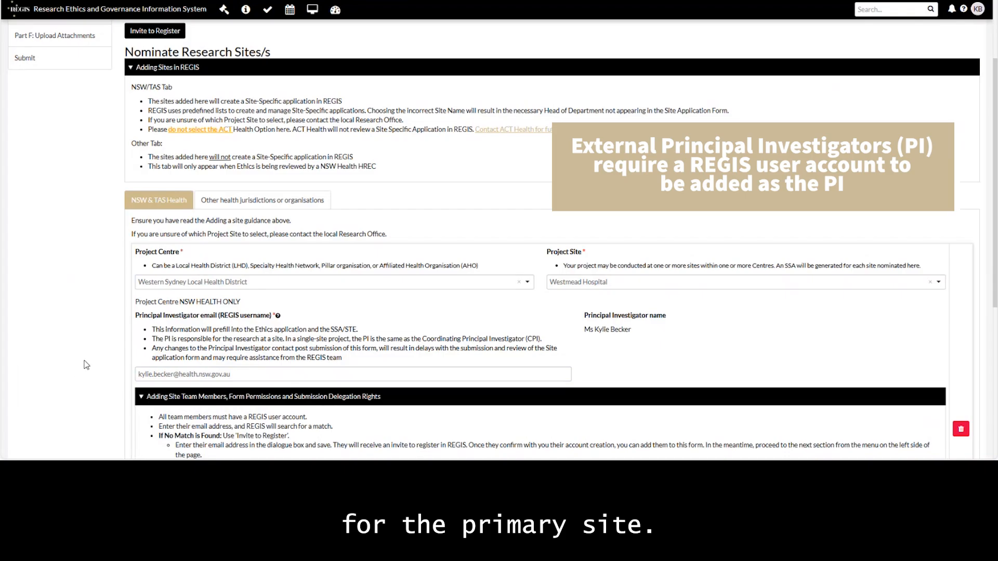
{"action": "scroll", "coordinate": [92, 353], "scroll_direction": "down", "scroll_amount": 4}
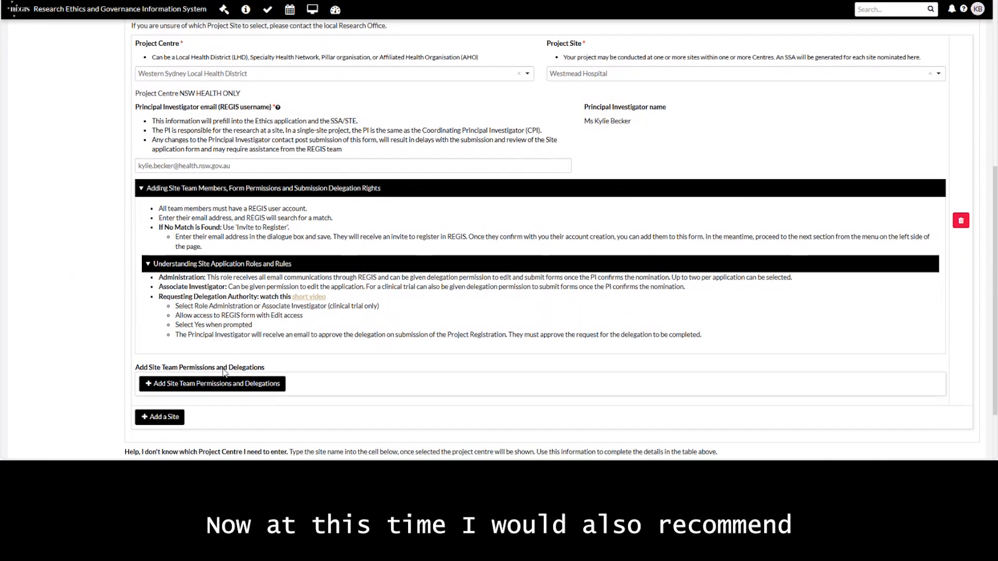
Step: Add the admin contact to the Westmead team with Administration role, Edit access and submission authority
{"action": "left_click", "coordinate": [215, 383]}
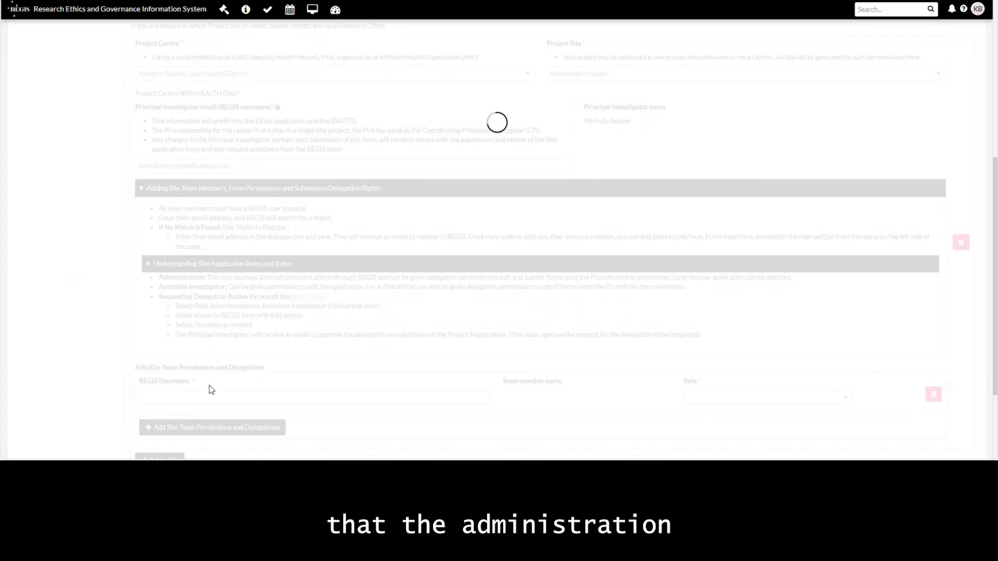
{"action": "scroll", "coordinate": [105, 349], "scroll_direction": "down", "scroll_amount": 2}
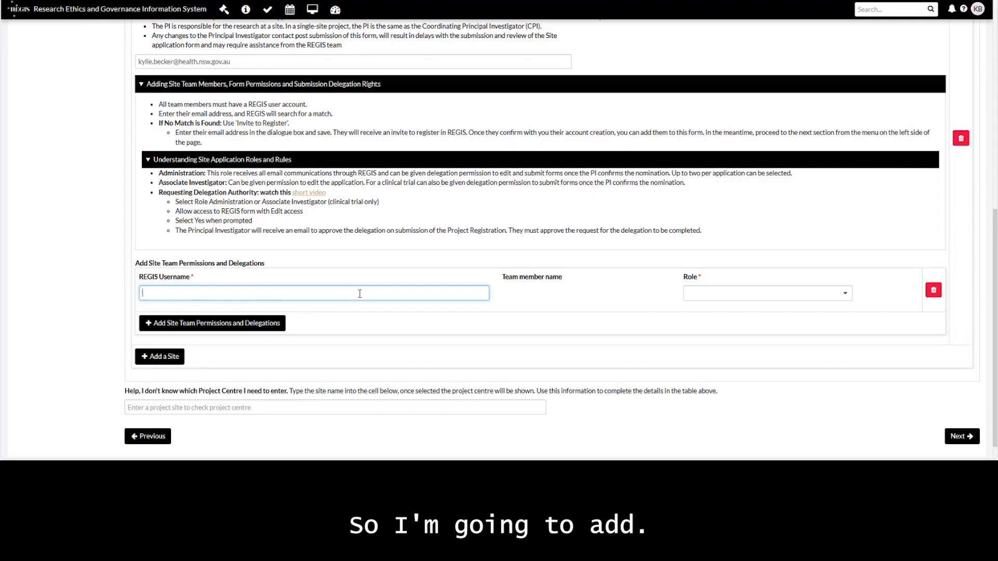
{"action": "type", "text": "Cori"}
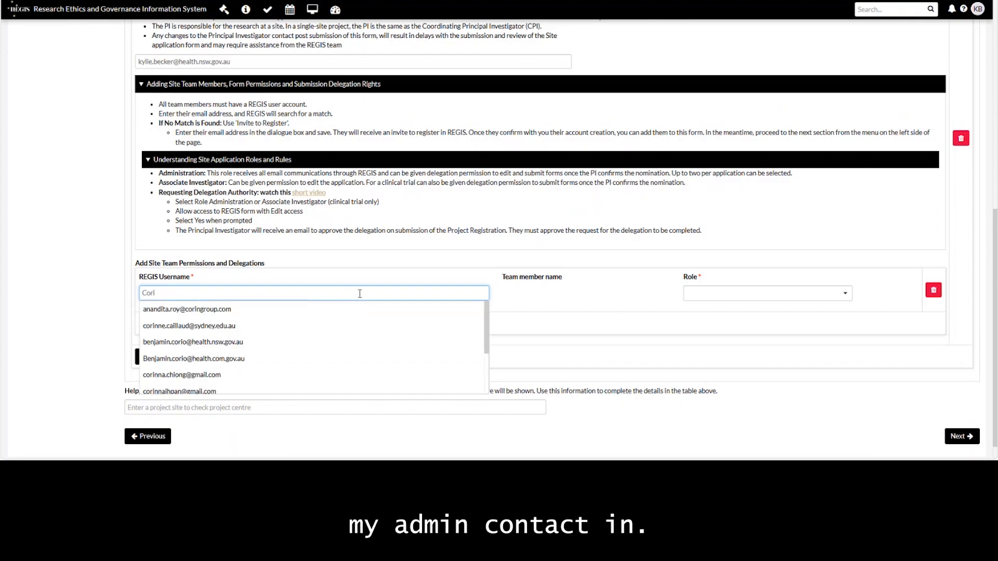
{"action": "type", "text": "nne.m"}
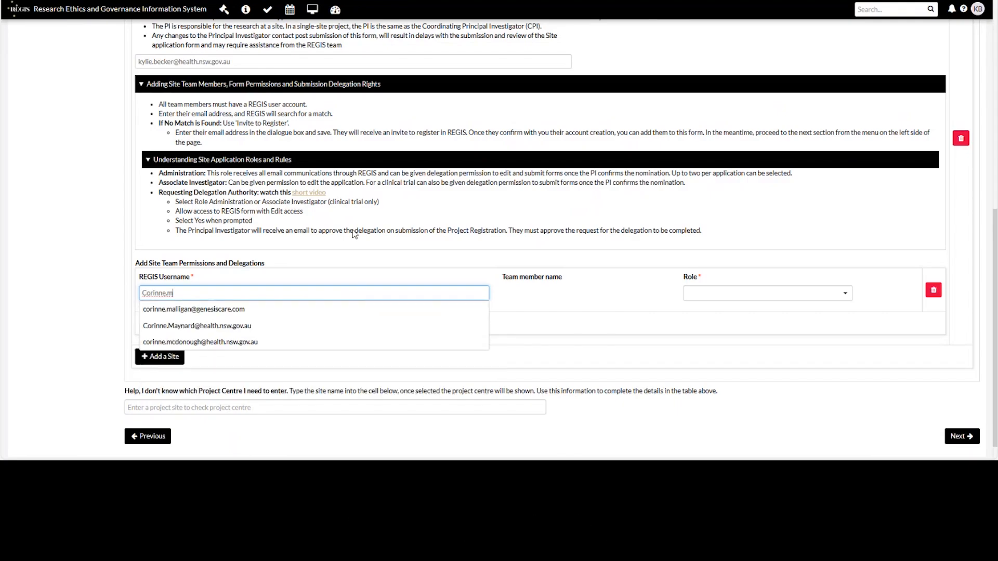
{"action": "left_click", "coordinate": [203, 326]}
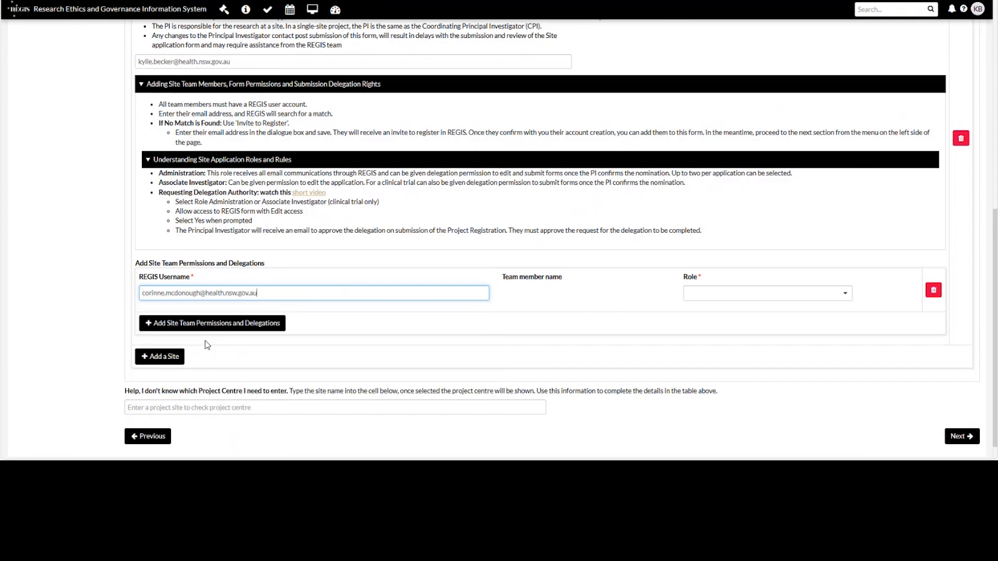
{"action": "left_click", "coordinate": [702, 298]}
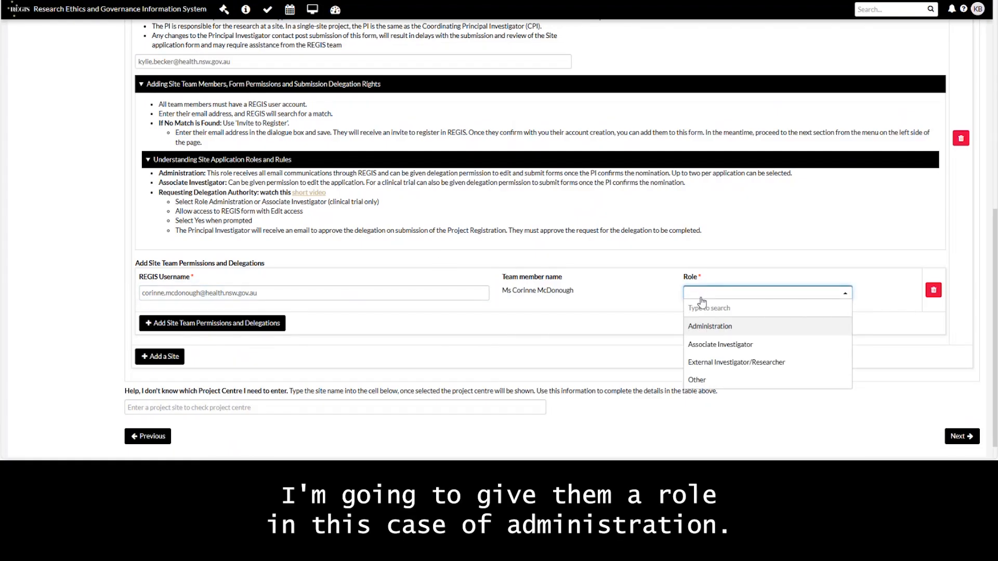
{"action": "left_click", "coordinate": [698, 327]}
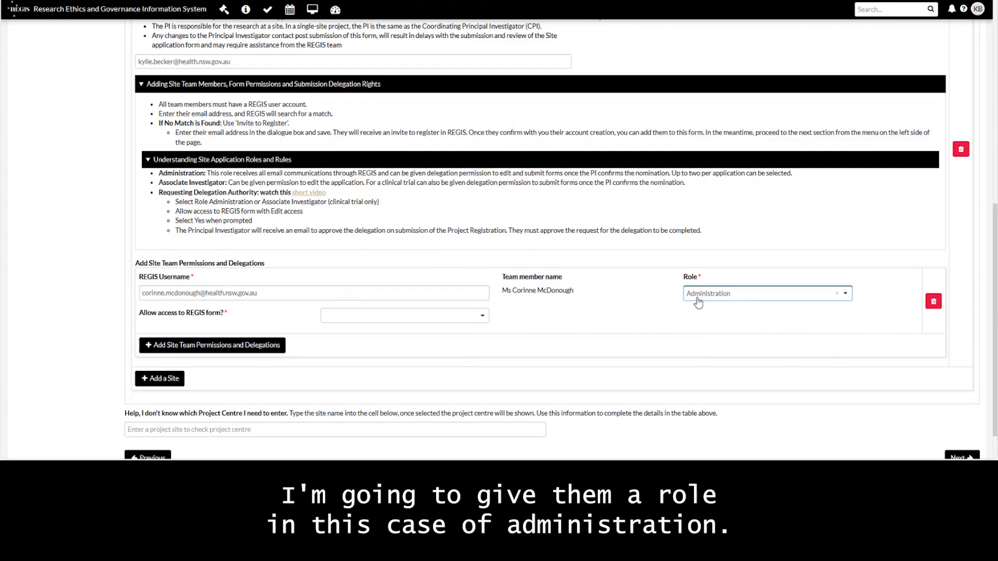
{"action": "left_click", "coordinate": [475, 320]}
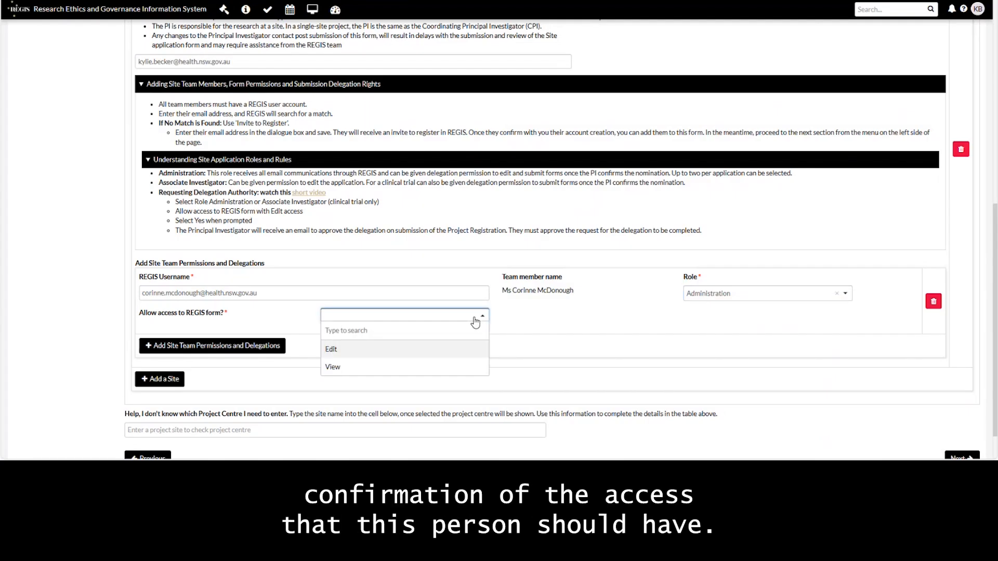
{"action": "left_click", "coordinate": [334, 352]}
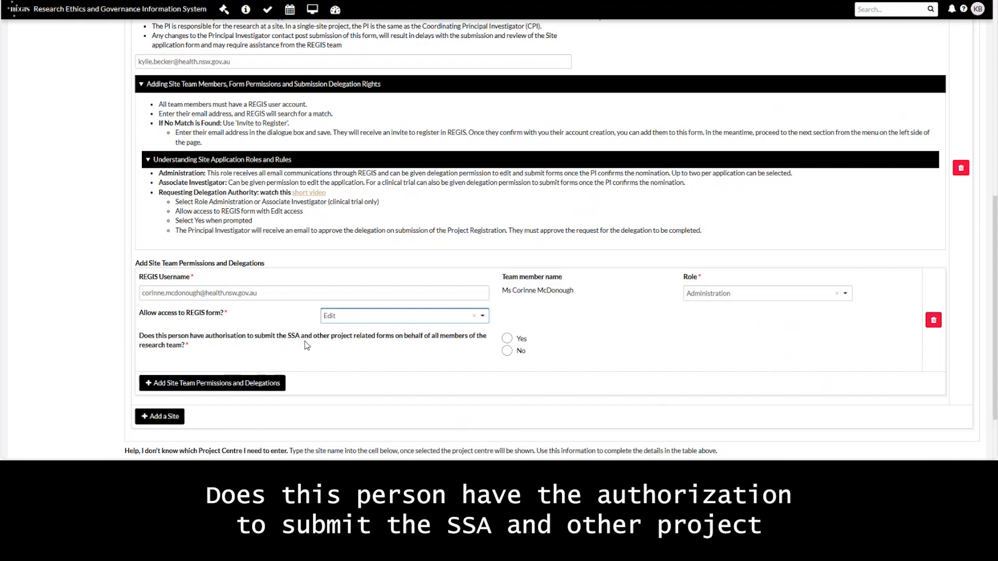
{"action": "left_click", "coordinate": [508, 339]}
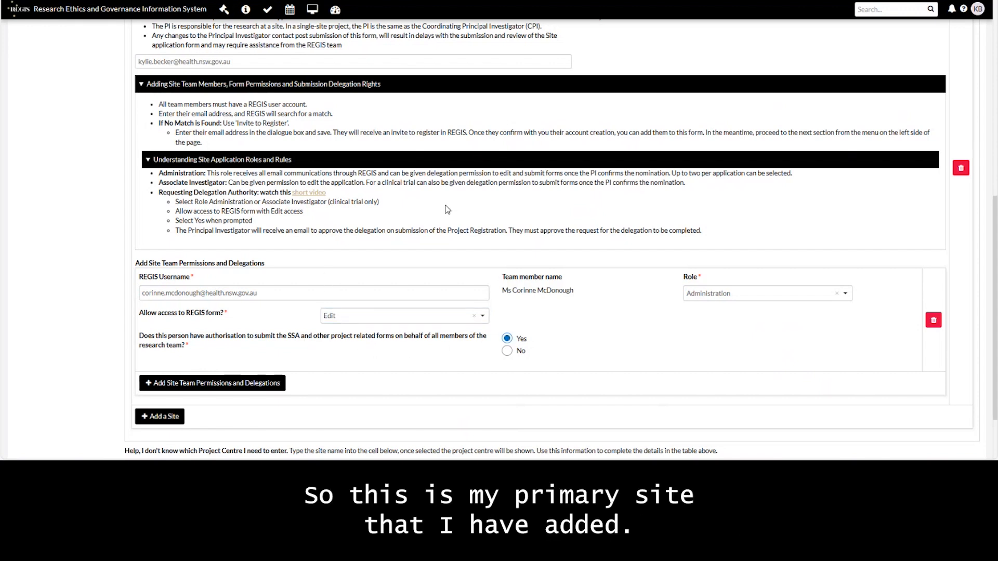
{"action": "scroll", "coordinate": [629, 234], "scroll_direction": "down", "scroll_amount": 1}
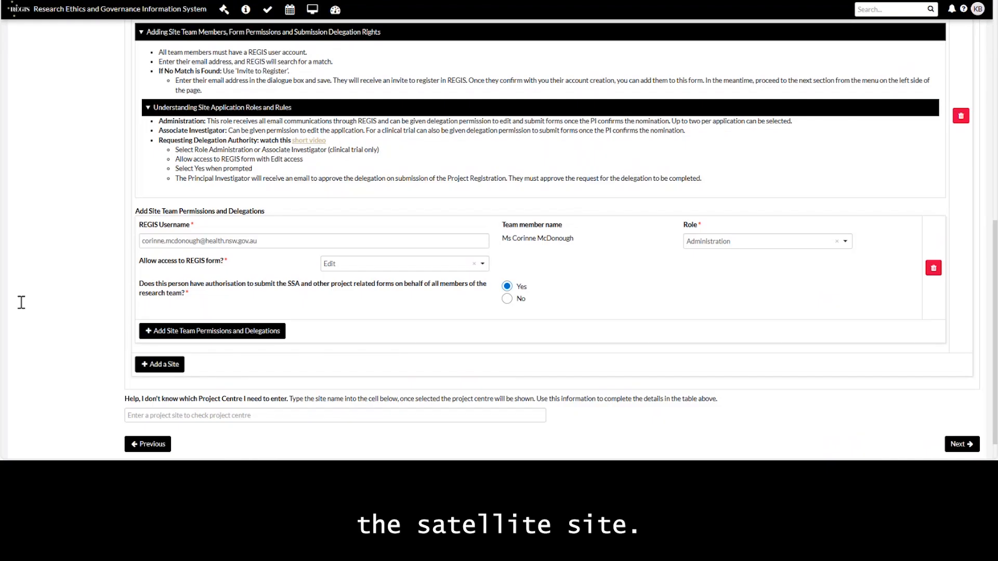
Step: Add a second site: Western New South Wales Local Health District, Dubbo Health Service
{"action": "left_click", "coordinate": [162, 365]}
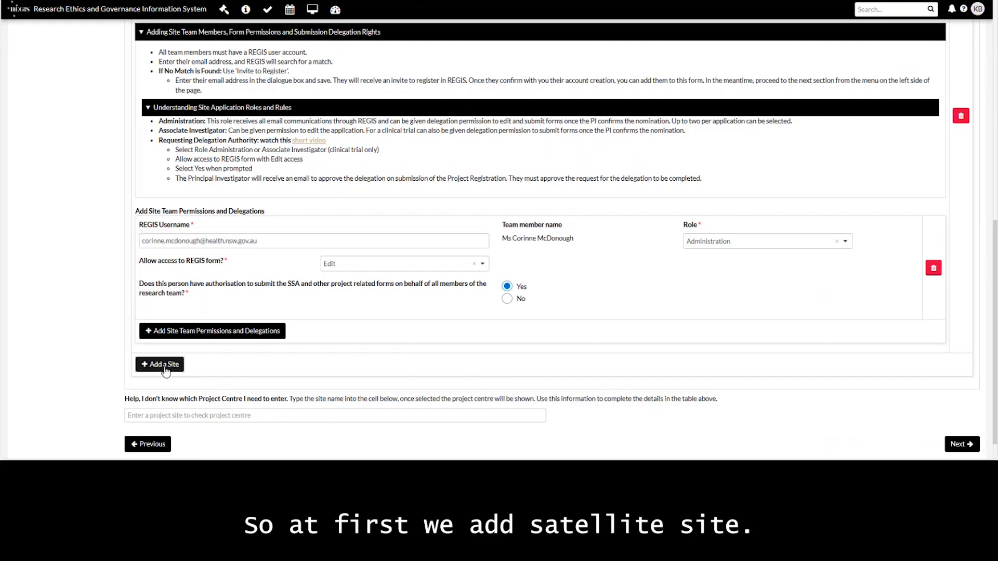
{"action": "scroll", "coordinate": [71, 250], "scroll_direction": "down", "scroll_amount": 6}
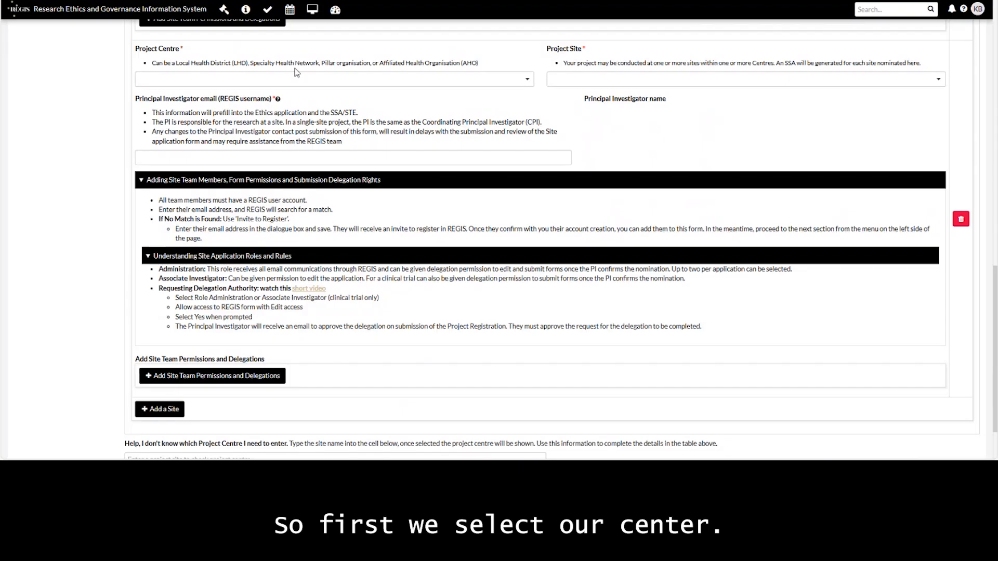
{"action": "left_click", "coordinate": [272, 80]}
{"action": "type", "text": "western"}
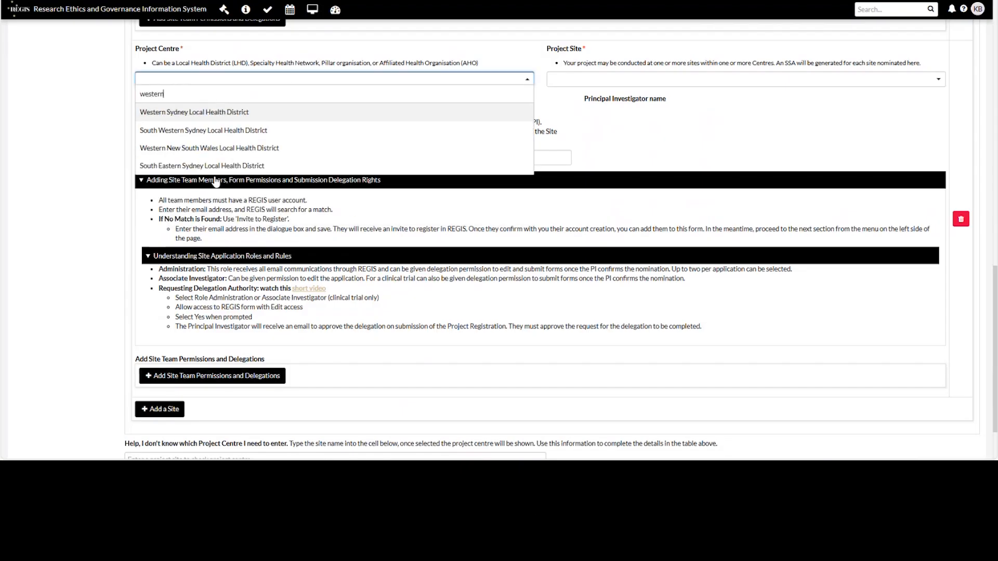
{"action": "left_click", "coordinate": [200, 161]}
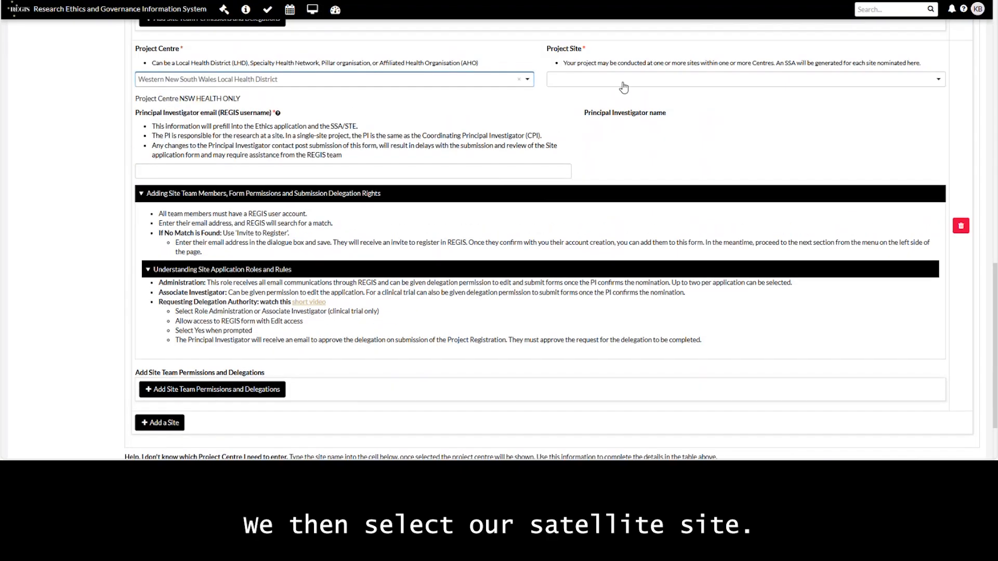
{"action": "left_click", "coordinate": [623, 83]}
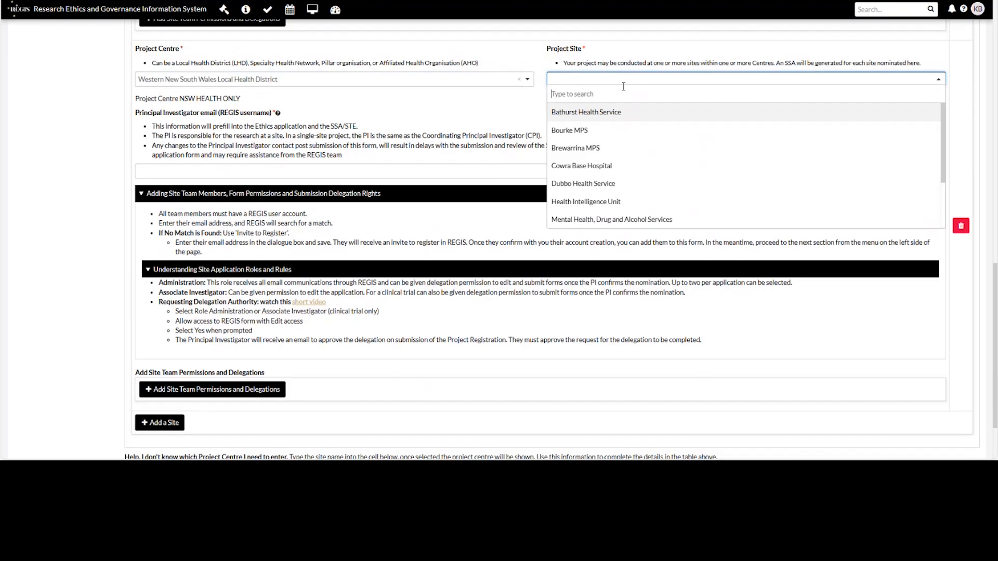
{"action": "left_click", "coordinate": [625, 184]}
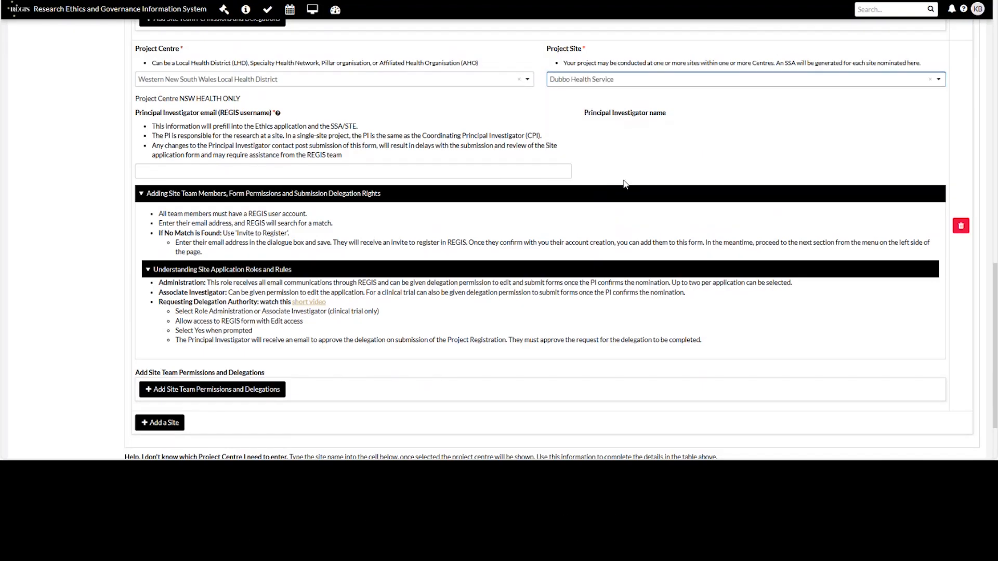
Step: Set the Dubbo site's principal investigator by REGIS username and add a blank team-member row
{"action": "left_click", "coordinate": [174, 171]}
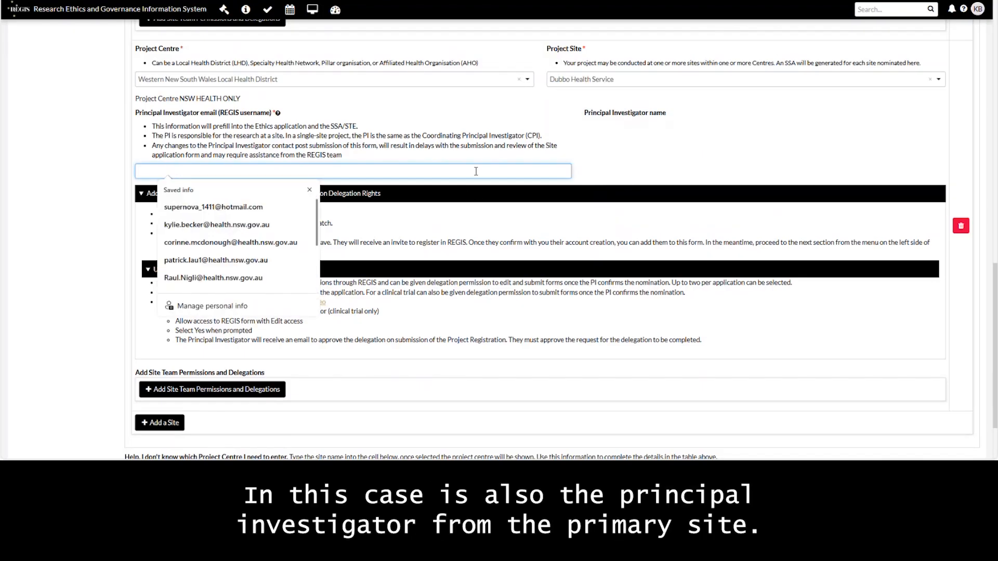
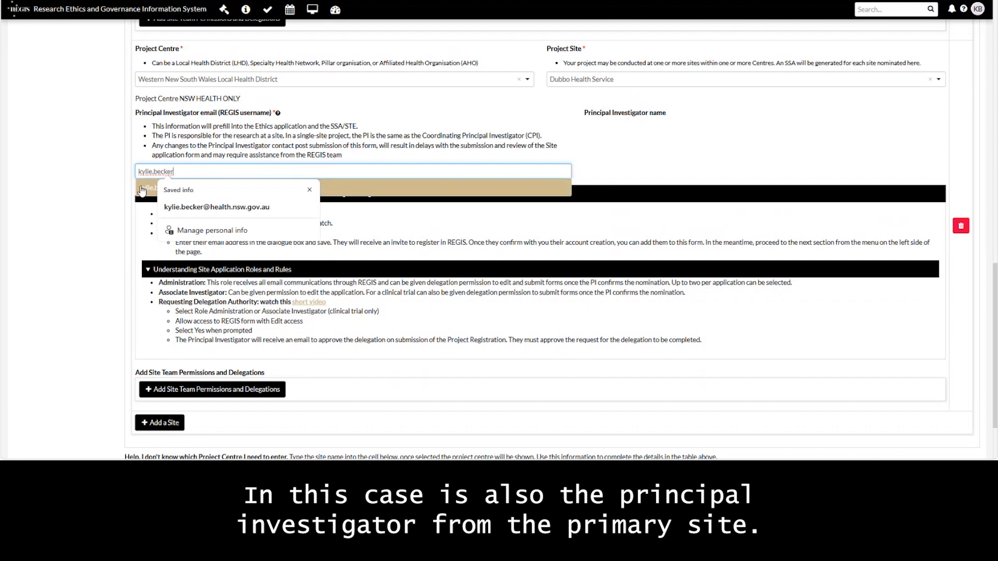
{"action": "left_click", "coordinate": [141, 191]}
{"action": "scroll", "coordinate": [410, 252], "scroll_direction": "down", "scroll_amount": 1}
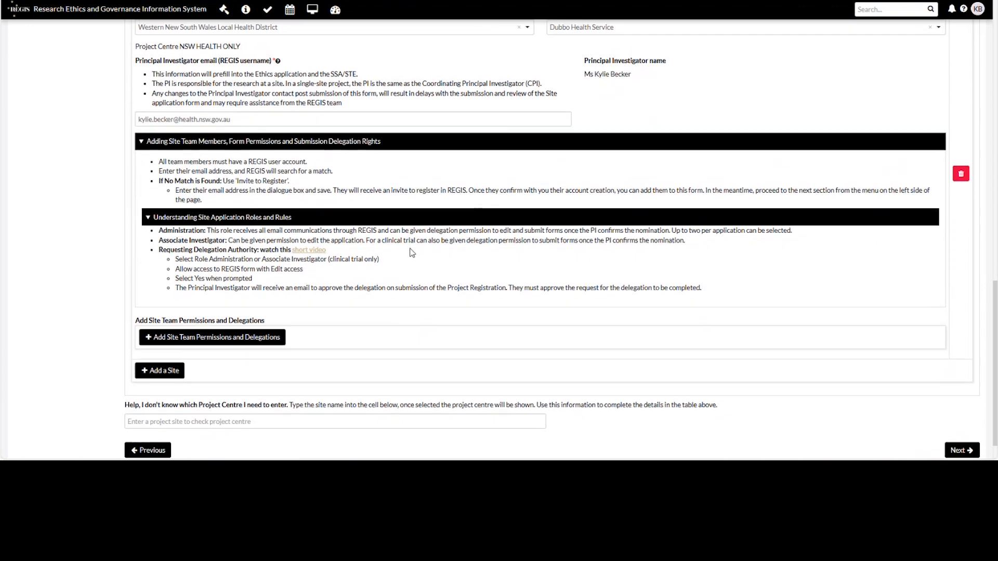
{"action": "left_click", "coordinate": [189, 339]}
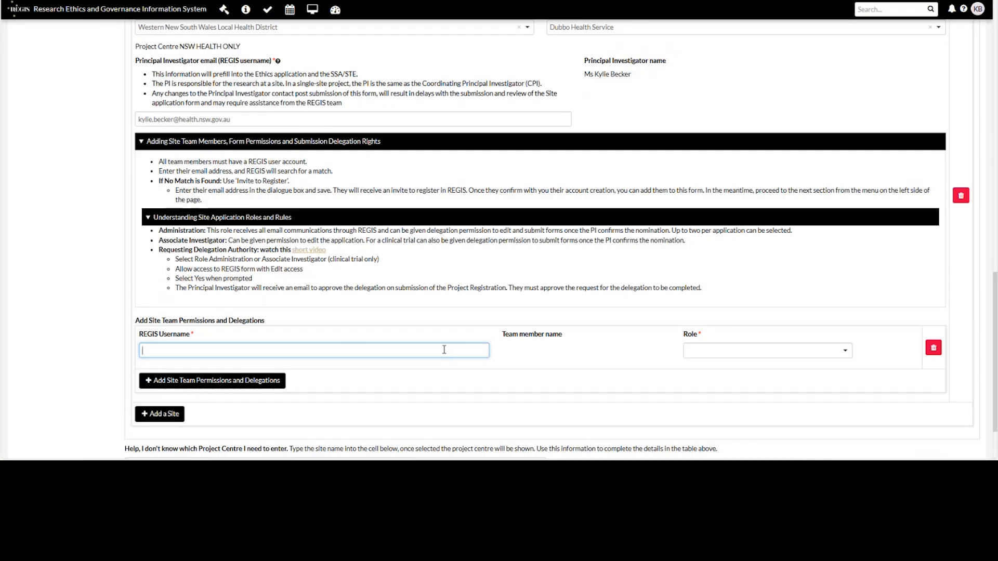
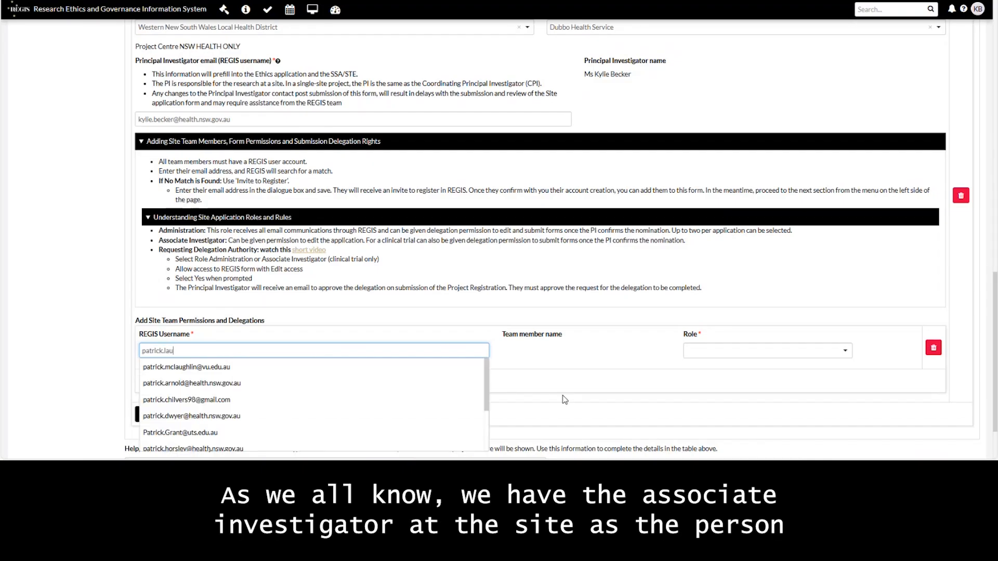
Step: Make the chosen member an Associate Investigator who substitutes for the PI and submits forms; add another row
{"action": "left_click", "coordinate": [195, 367]}
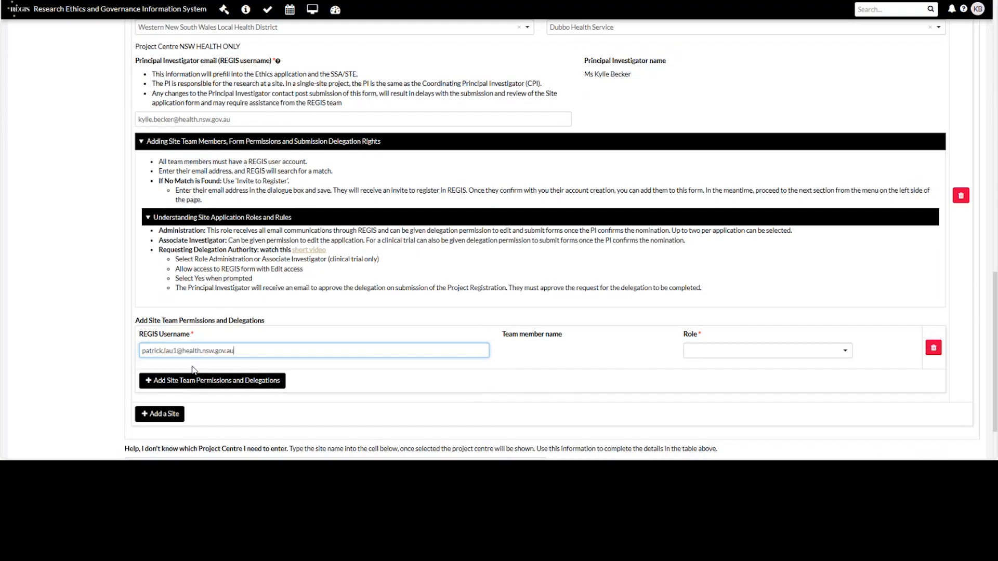
{"action": "left_click", "coordinate": [774, 356]}
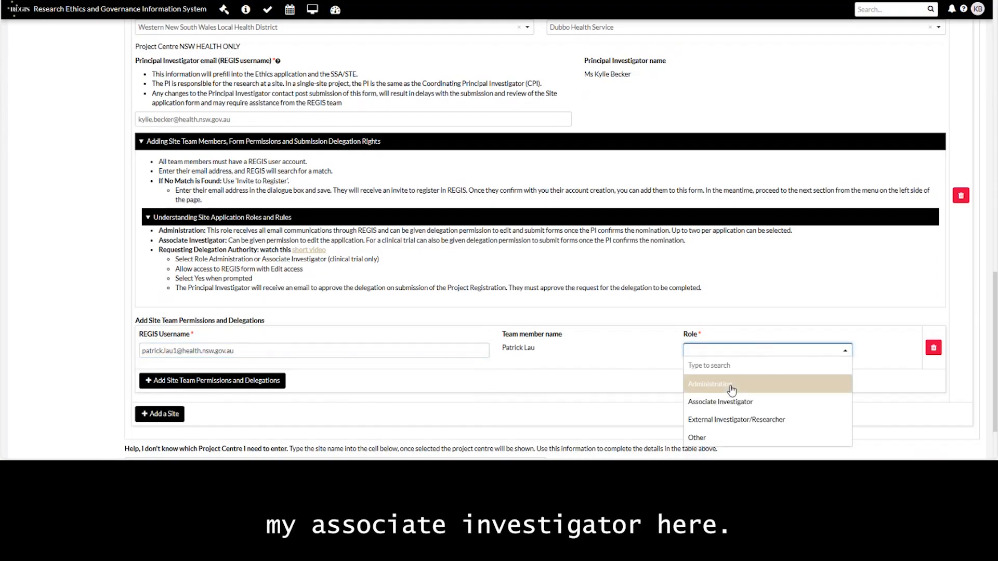
{"action": "left_click", "coordinate": [725, 407]}
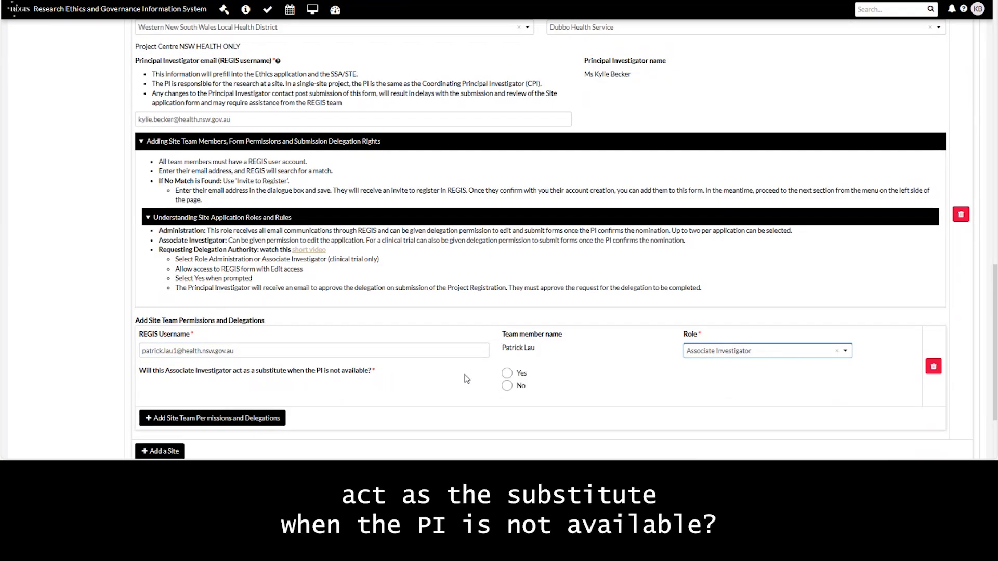
{"action": "left_click", "coordinate": [507, 374]}
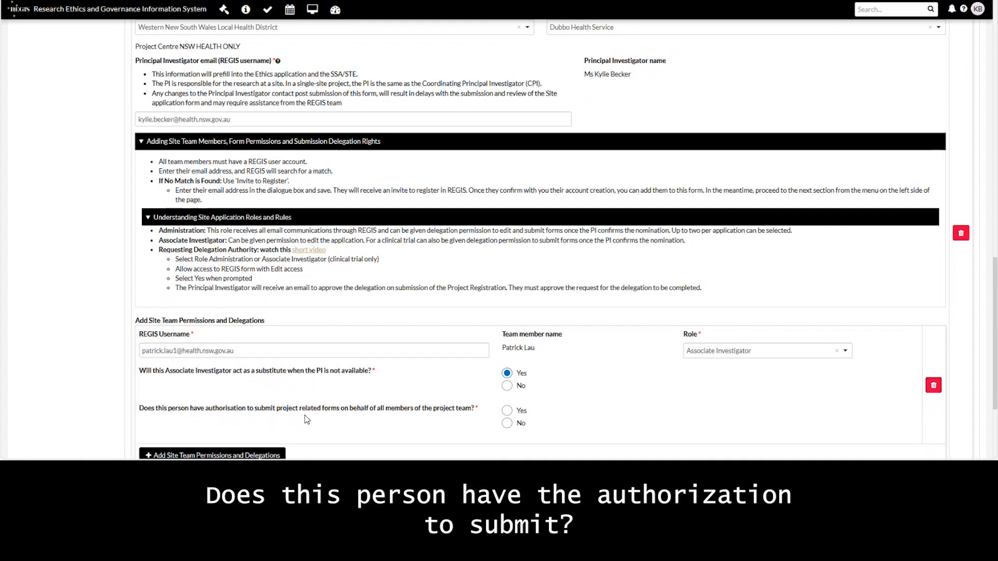
{"action": "left_click", "coordinate": [507, 411]}
{"action": "scroll", "coordinate": [641, 399], "scroll_direction": "down", "scroll_amount": 2}
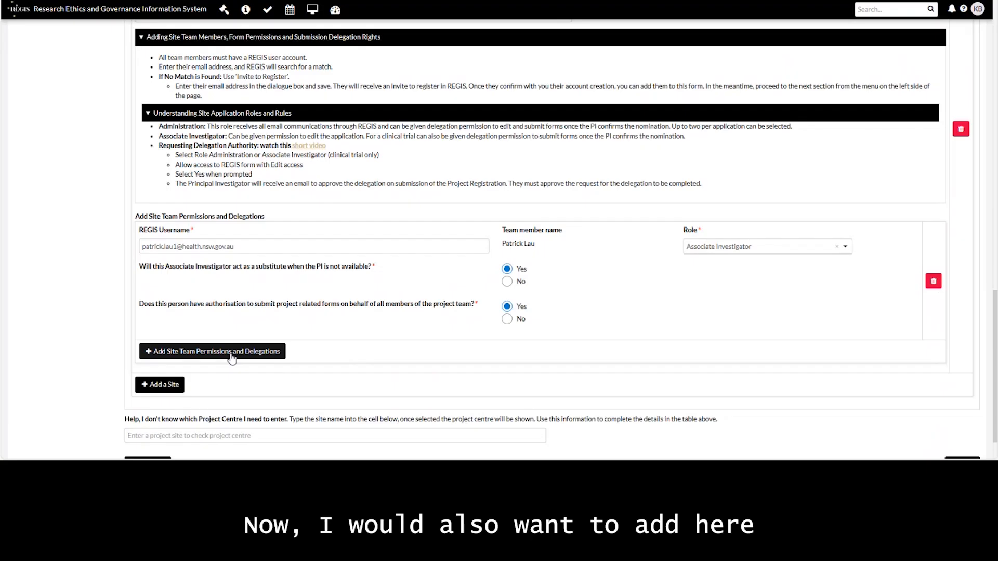
{"action": "left_click", "coordinate": [232, 352]}
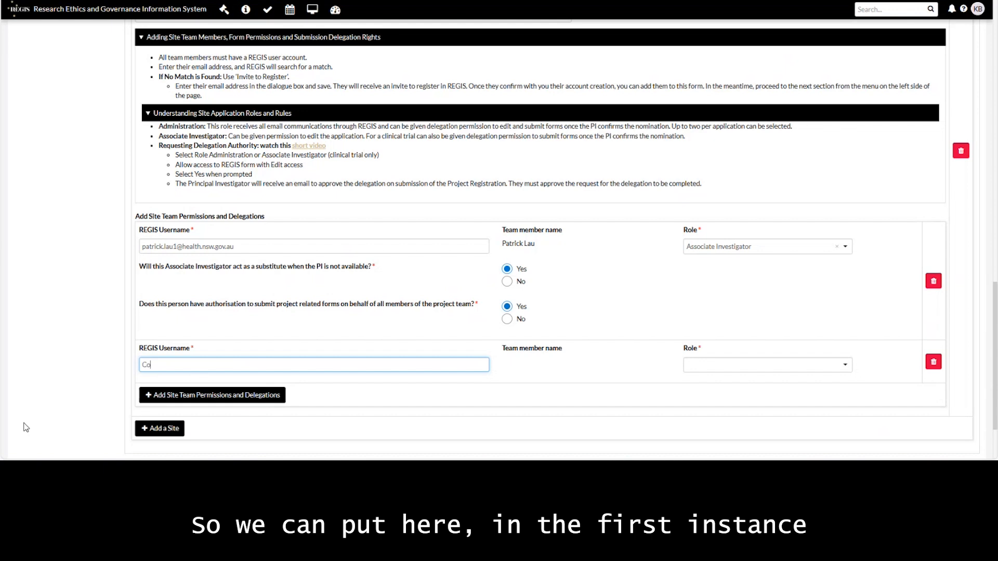
Step: Add the administrative contact by username with Administration role, Edit access and No SSA submission authority
{"action": "type", "text": "rinne.m"}
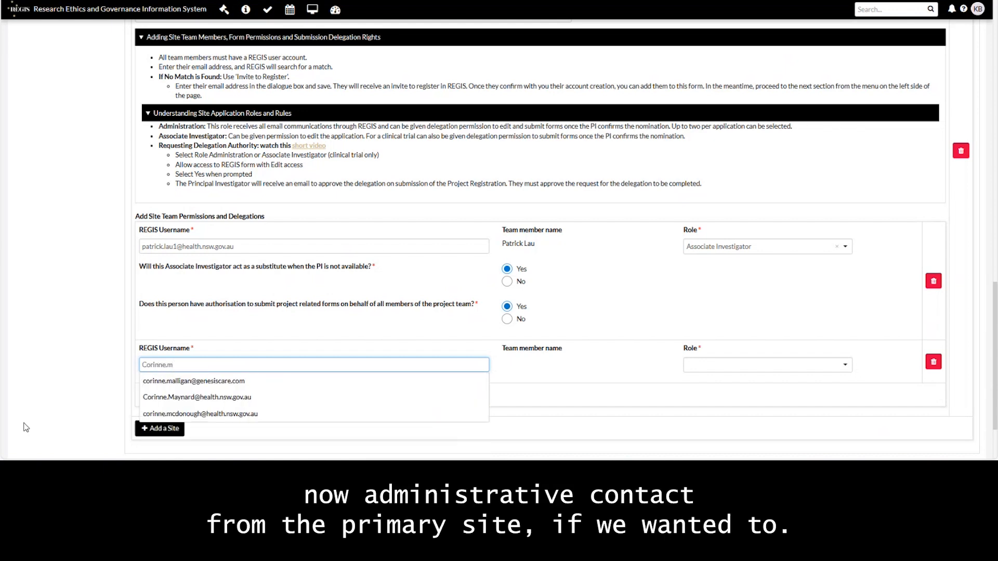
{"action": "left_click", "coordinate": [199, 410]}
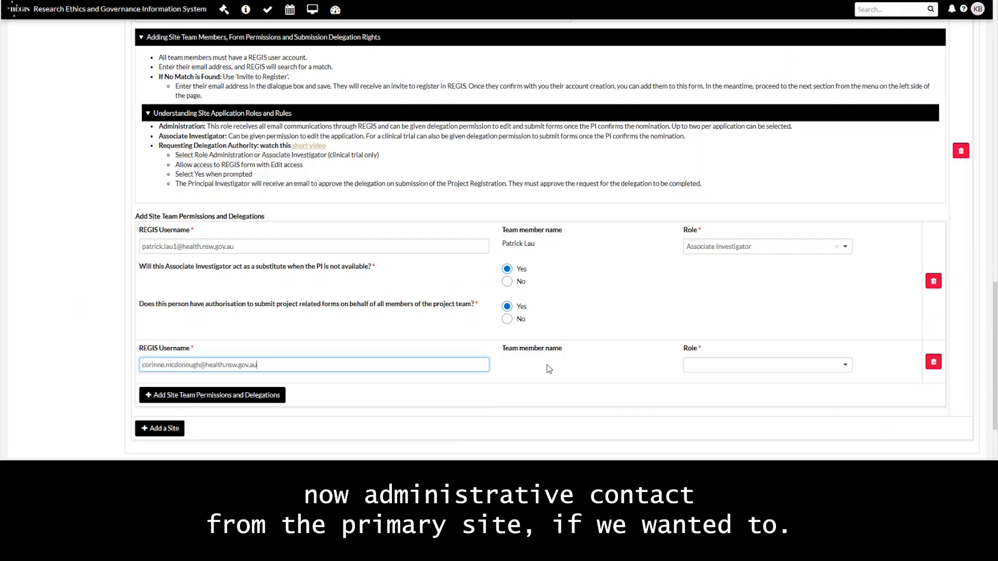
{"action": "left_click", "coordinate": [738, 370]}
{"action": "left_click", "coordinate": [725, 399]}
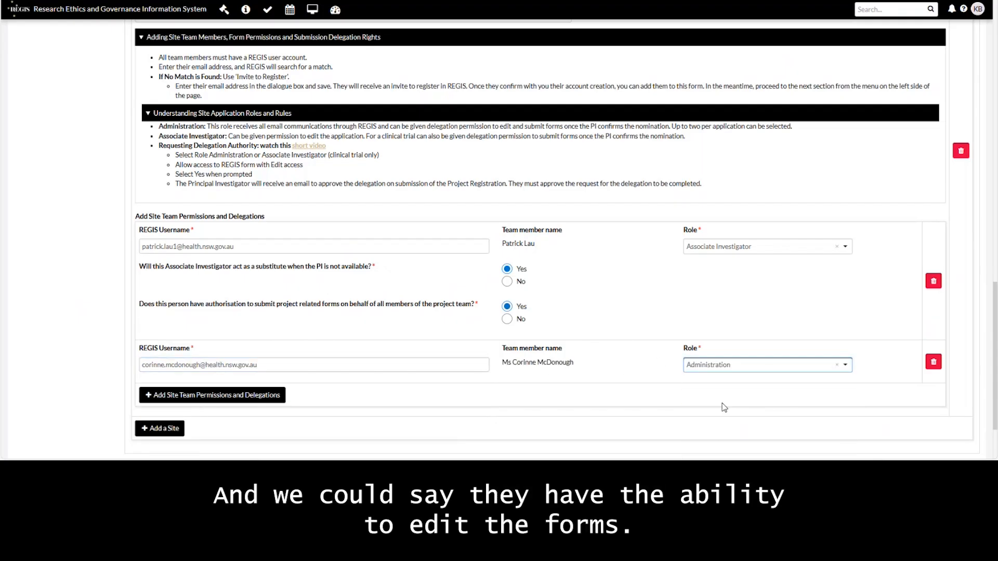
{"action": "scroll", "coordinate": [725, 407], "scroll_direction": "down", "scroll_amount": 2}
{"action": "left_click", "coordinate": [431, 271]}
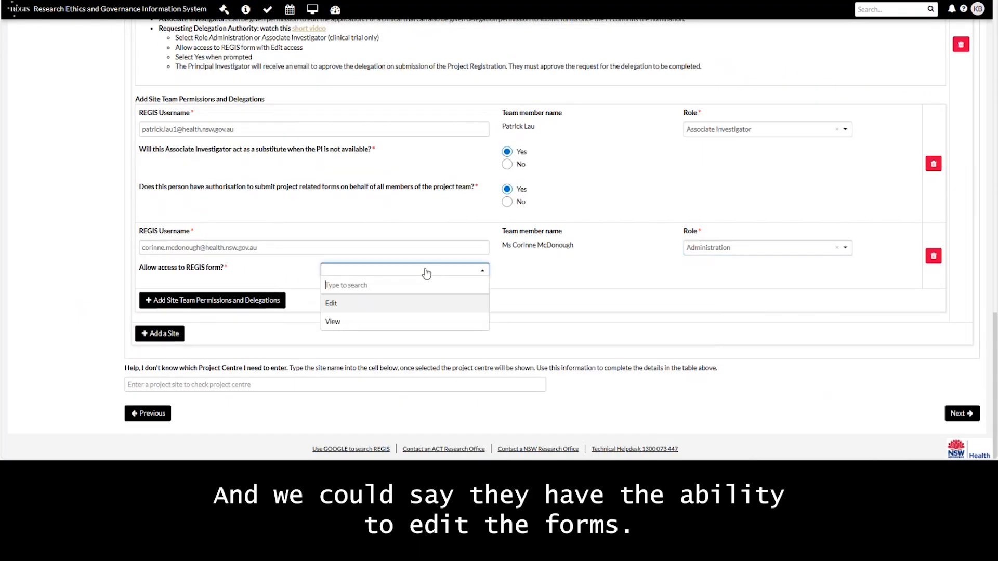
{"action": "left_click", "coordinate": [342, 307]}
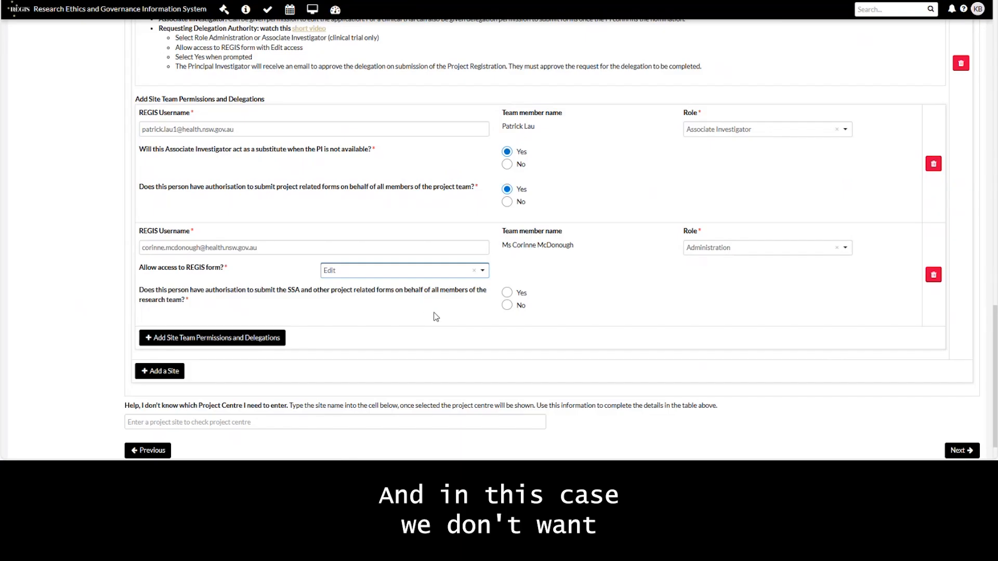
{"action": "left_click", "coordinate": [507, 305]}
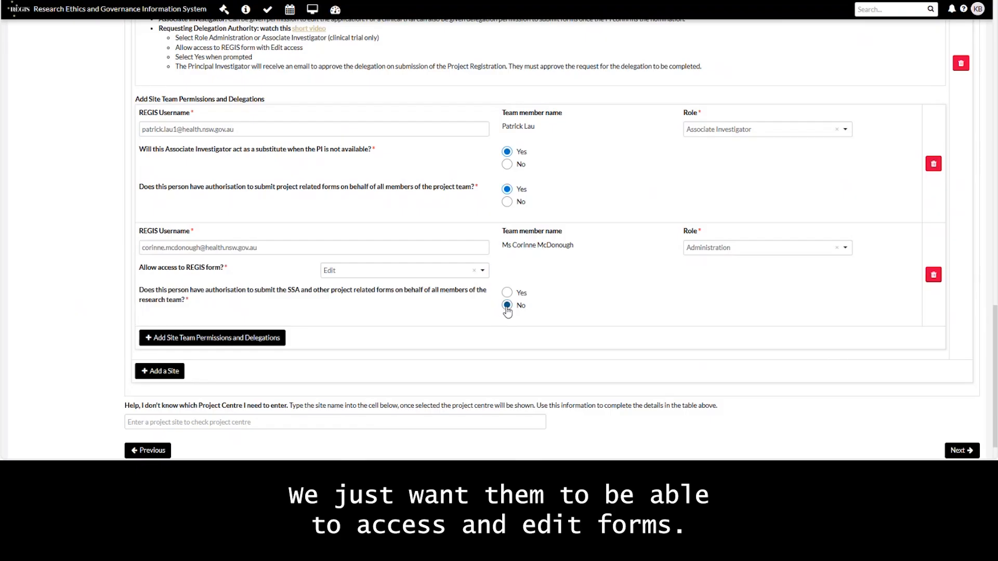
Step: Add a third Dubbo team member by username with Administration role, Edit access and SSA submission authority
{"action": "left_click", "coordinate": [197, 339]}
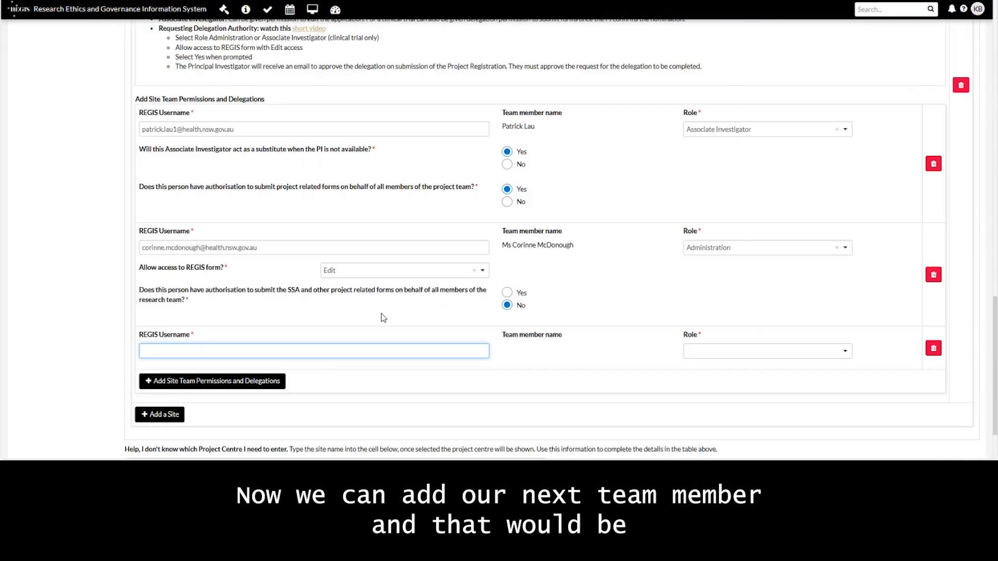
{"action": "scroll", "coordinate": [364, 291], "scroll_direction": "down", "scroll_amount": 1}
{"action": "type", "text": "raul"}
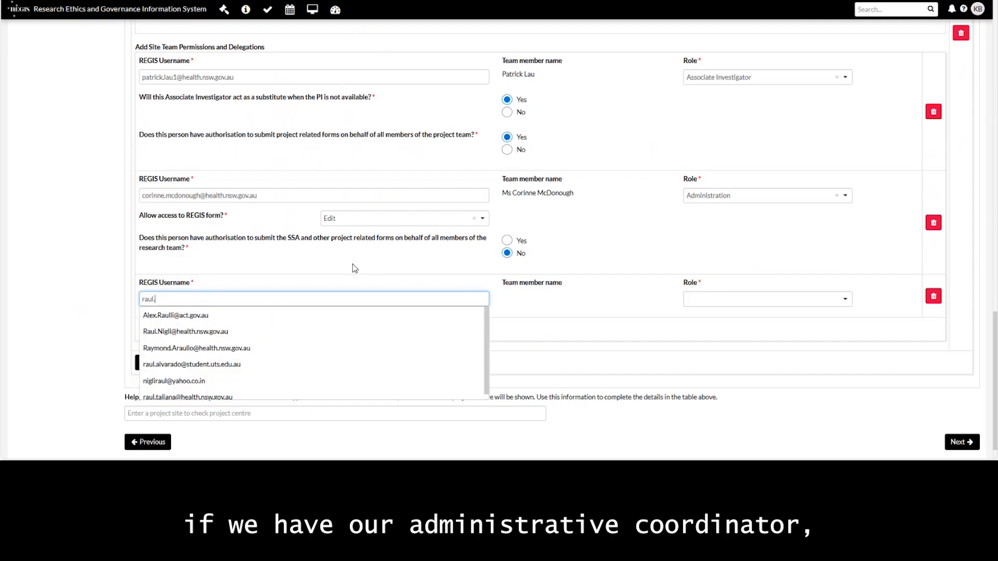
{"action": "type", "text": ".n"}
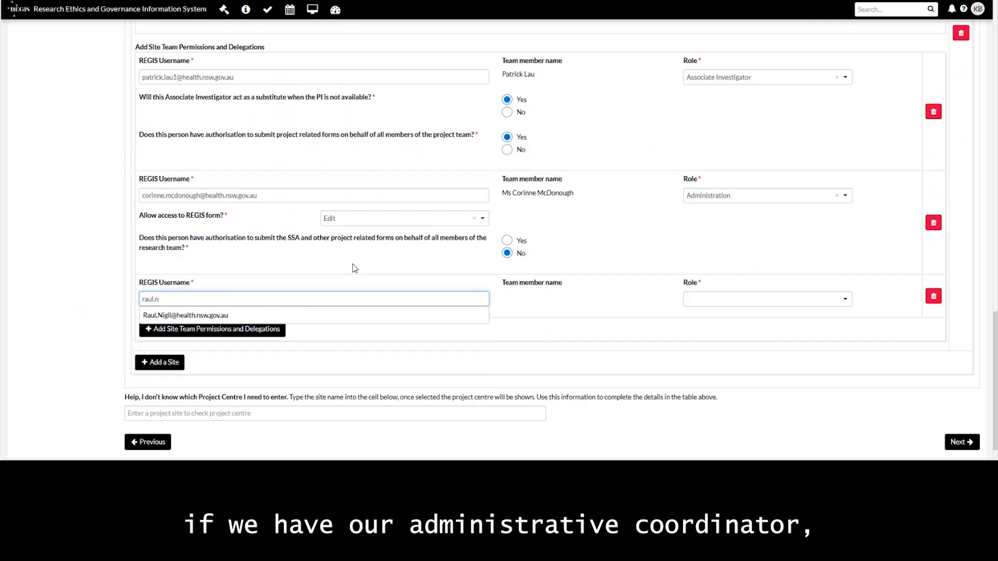
{"action": "left_click", "coordinate": [213, 315]}
{"action": "left_click", "coordinate": [716, 300]}
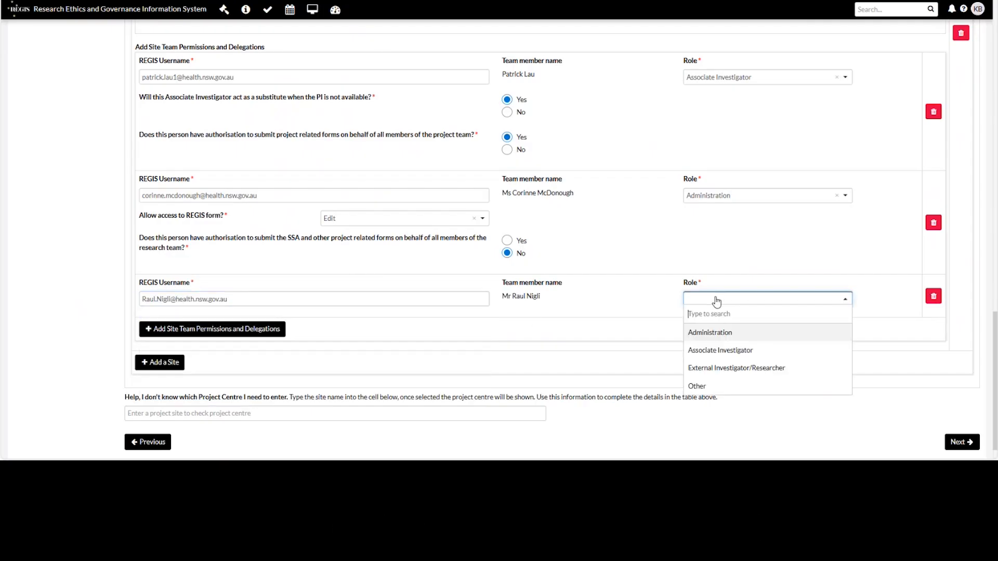
{"action": "left_click", "coordinate": [716, 332]}
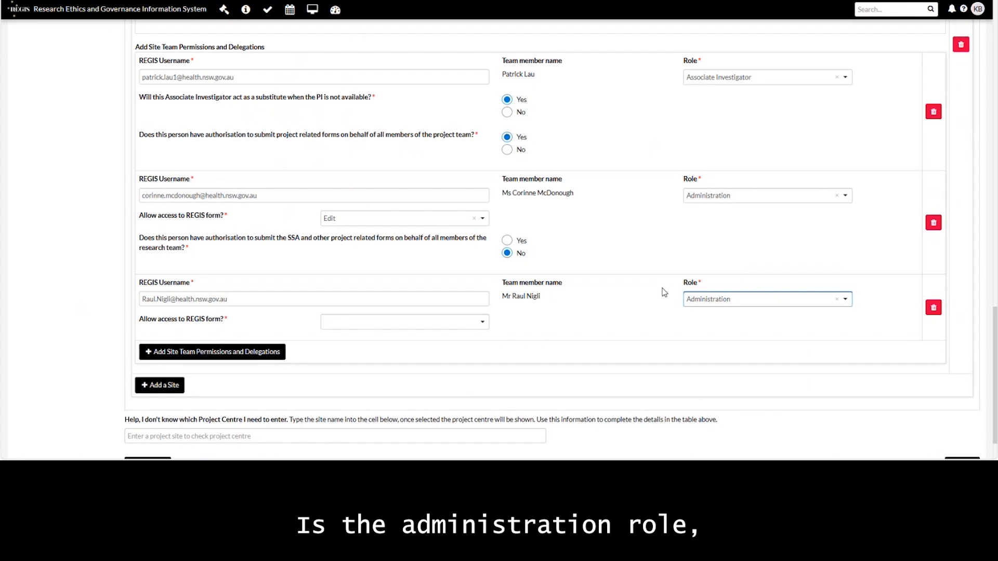
{"action": "left_click", "coordinate": [369, 323]}
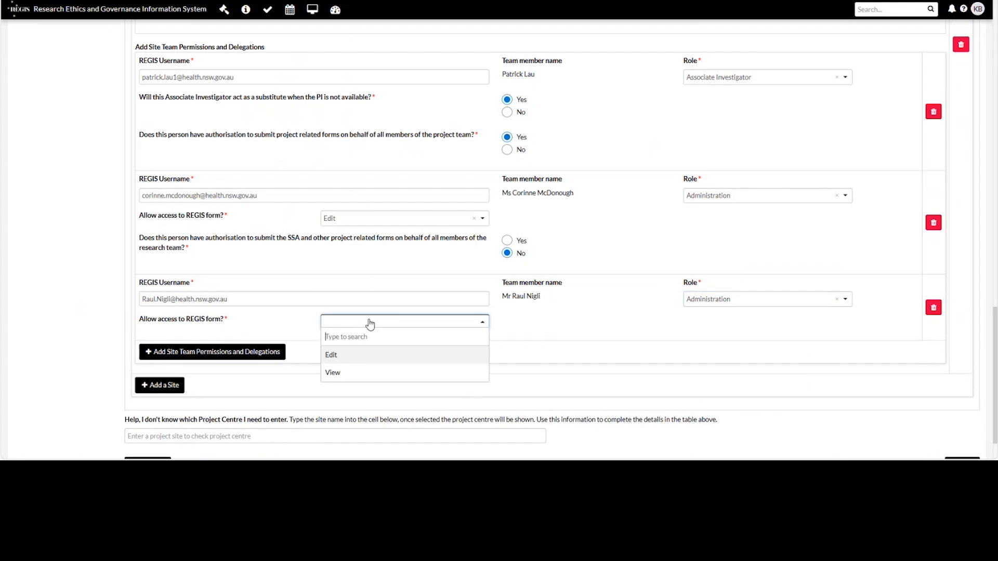
{"action": "left_click", "coordinate": [341, 353]}
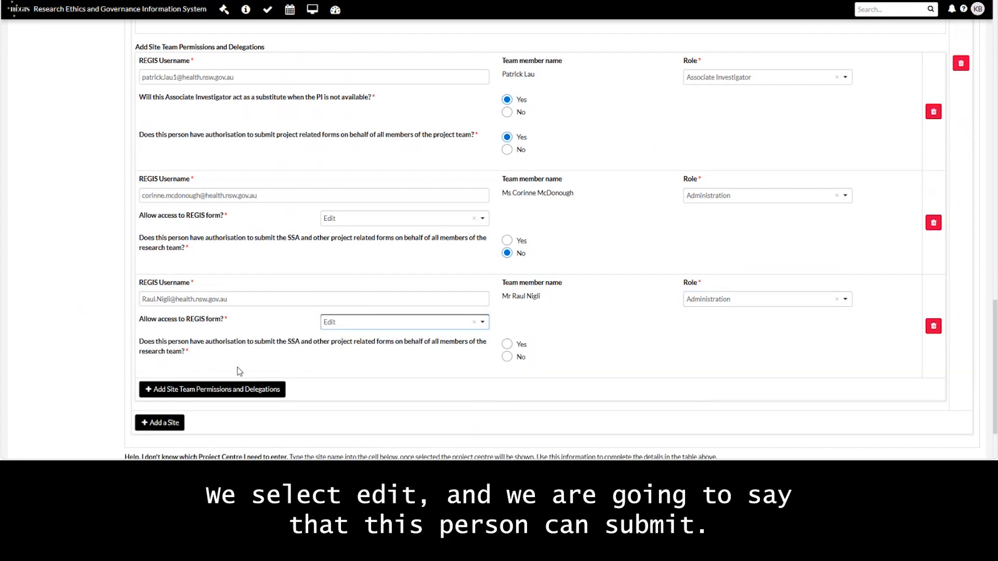
{"action": "left_click", "coordinate": [507, 346]}
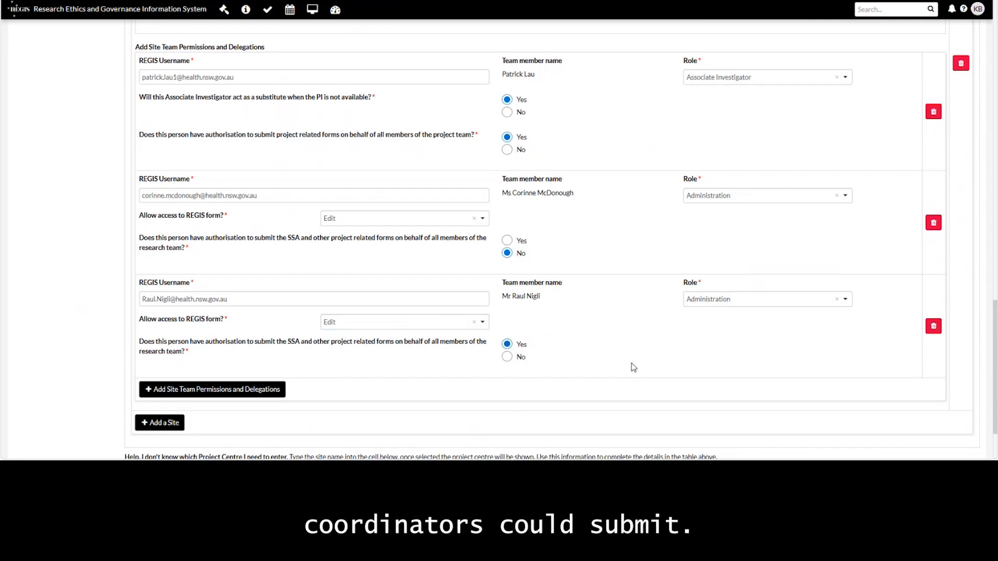
{"action": "scroll", "coordinate": [818, 413], "scroll_direction": "up", "scroll_amount": 15}
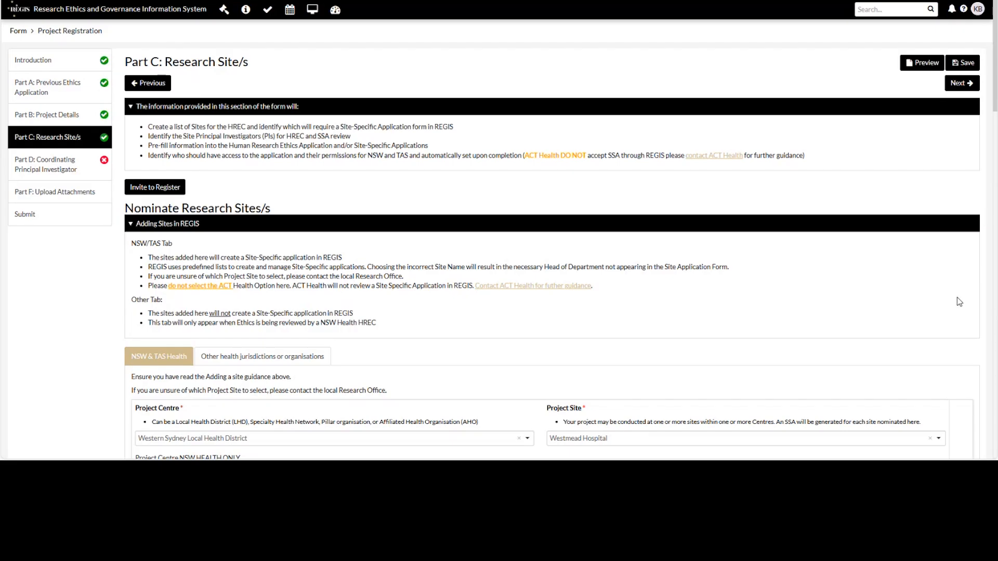
{"action": "scroll", "coordinate": [959, 302], "scroll_direction": "down", "scroll_amount": 5}
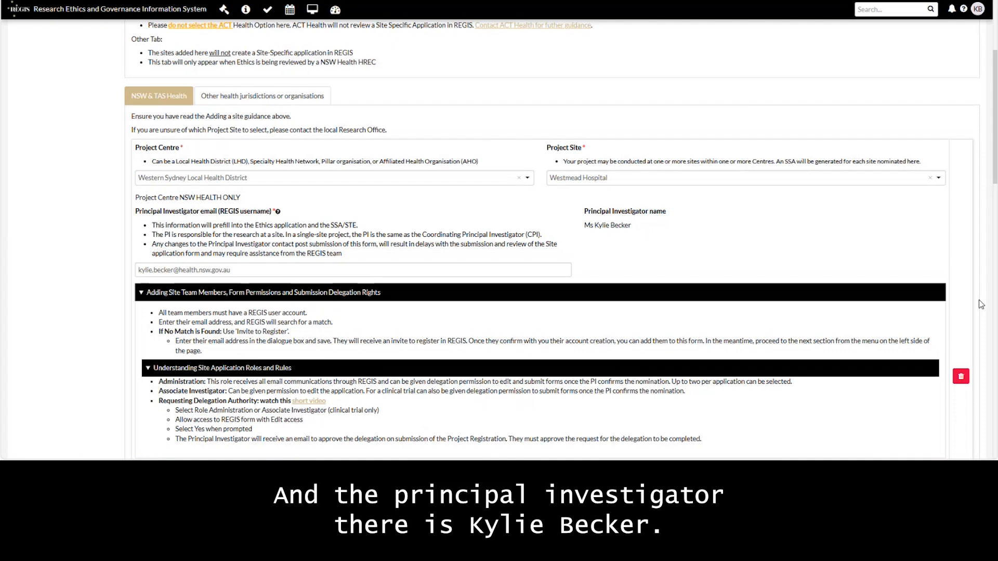
{"action": "scroll", "coordinate": [980, 306], "scroll_direction": "down", "scroll_amount": 3}
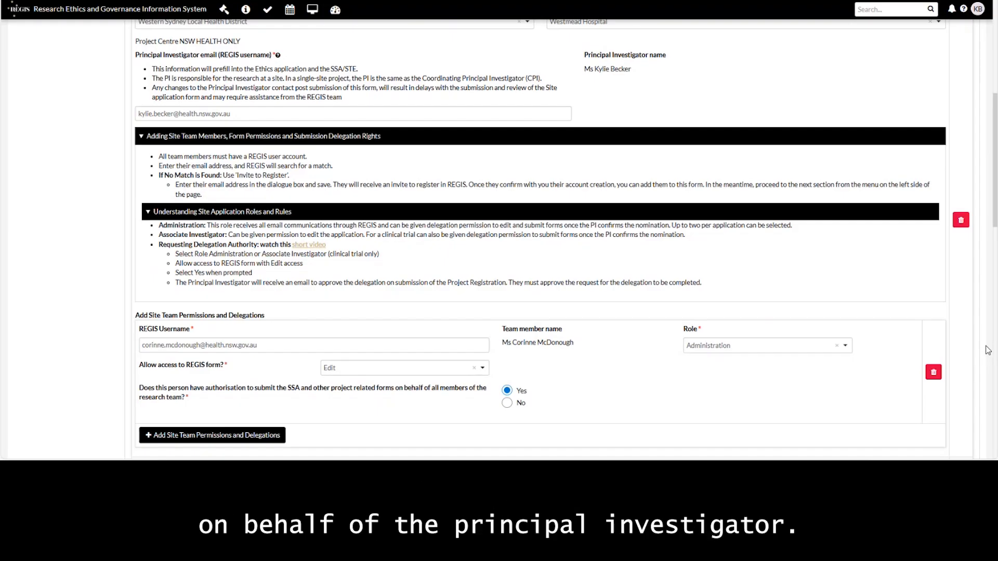
{"action": "scroll", "coordinate": [988, 350], "scroll_direction": "down", "scroll_amount": 4}
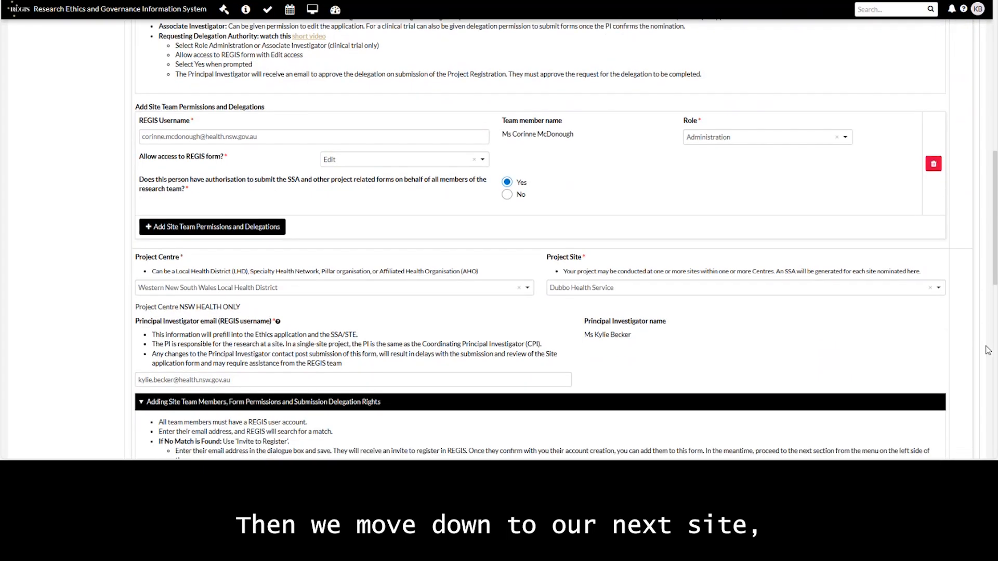
{"action": "scroll", "coordinate": [988, 350], "scroll_direction": "down", "scroll_amount": 2}
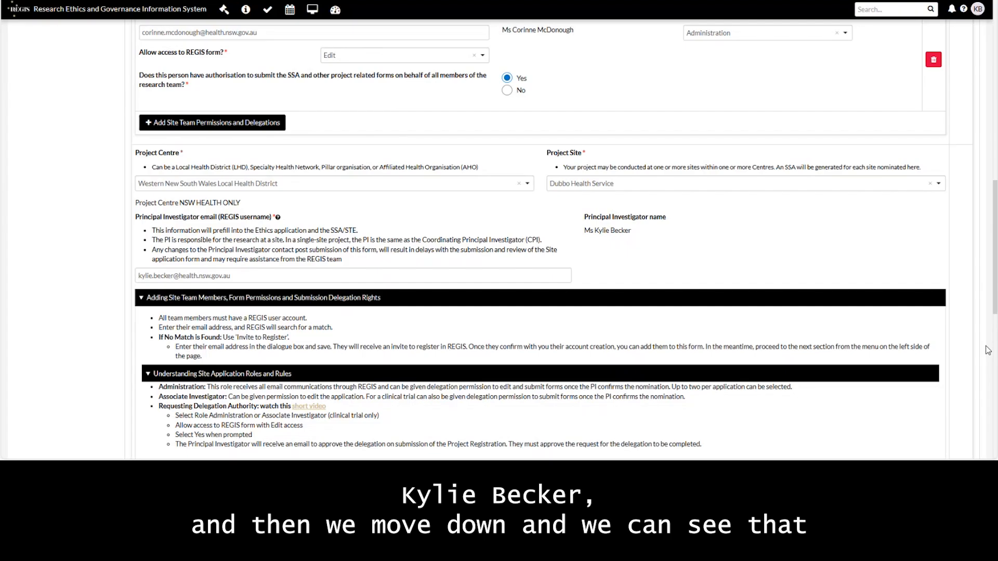
{"action": "scroll", "coordinate": [988, 350], "scroll_direction": "down", "scroll_amount": 5}
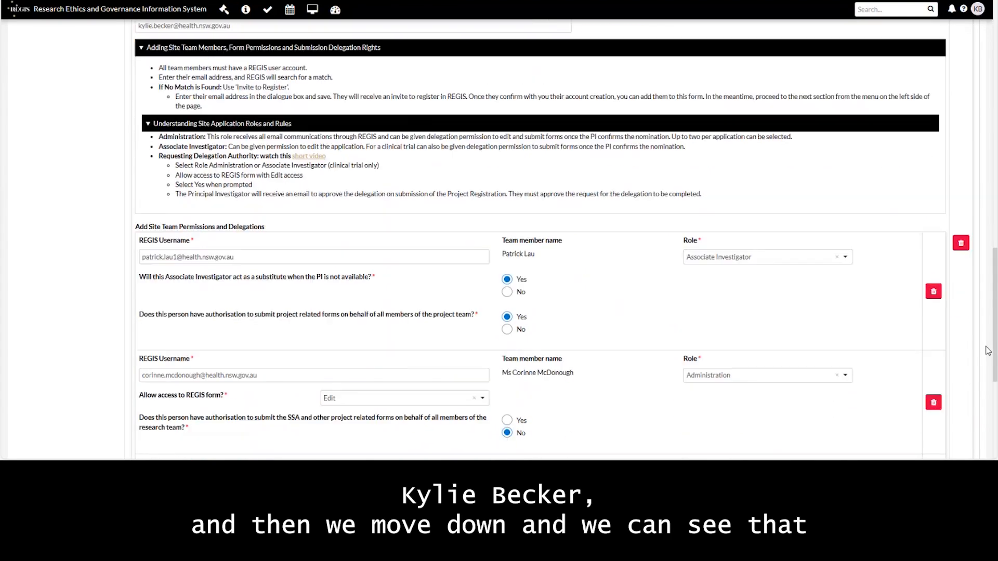
{"action": "scroll", "coordinate": [987, 350], "scroll_direction": "down", "scroll_amount": 1}
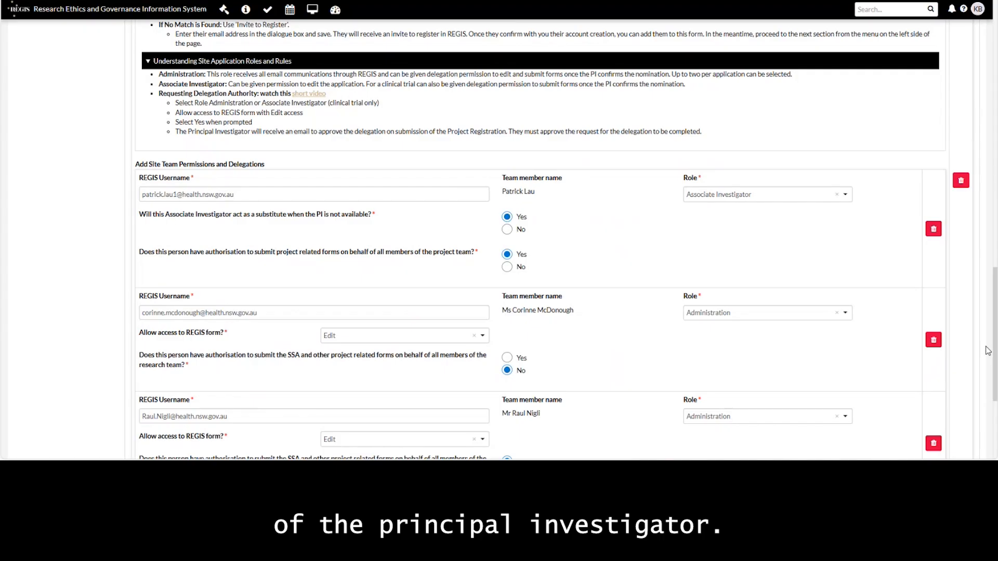
{"action": "scroll", "coordinate": [988, 351], "scroll_direction": "down", "scroll_amount": 1}
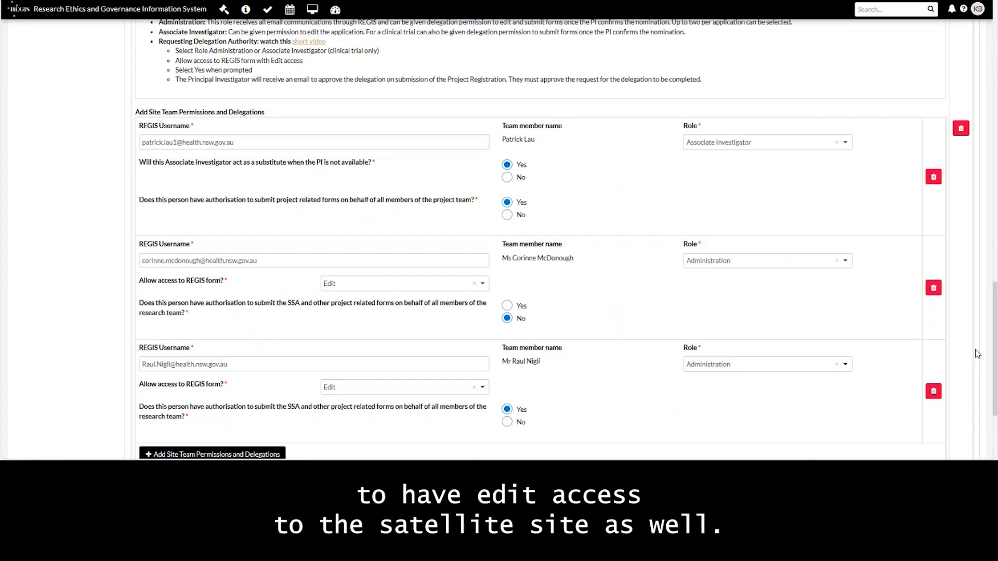
{"action": "scroll", "coordinate": [977, 354], "scroll_direction": "down", "scroll_amount": 1}
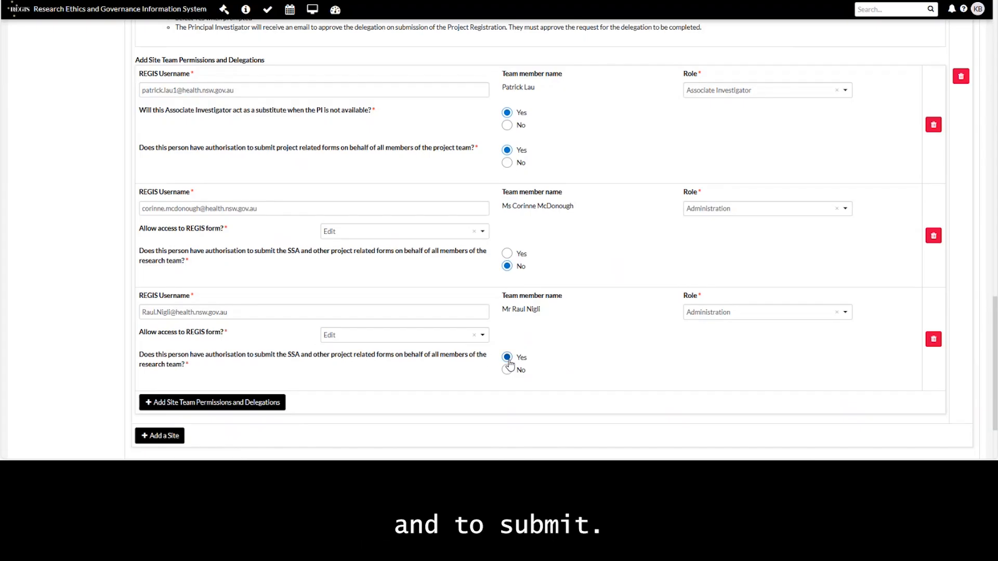
{"action": "scroll", "coordinate": [723, 352], "scroll_direction": "down", "scroll_amount": 2}
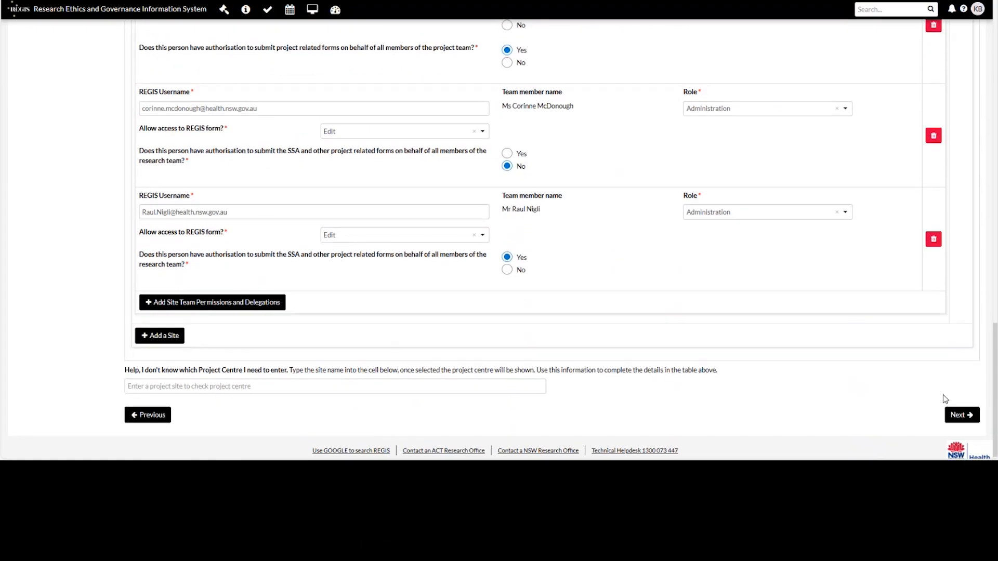
Step: In Part D, answer Yes to 'Are you the Coordinating Principal Investigator?' and proceed to Part F
{"action": "left_click", "coordinate": [952, 411]}
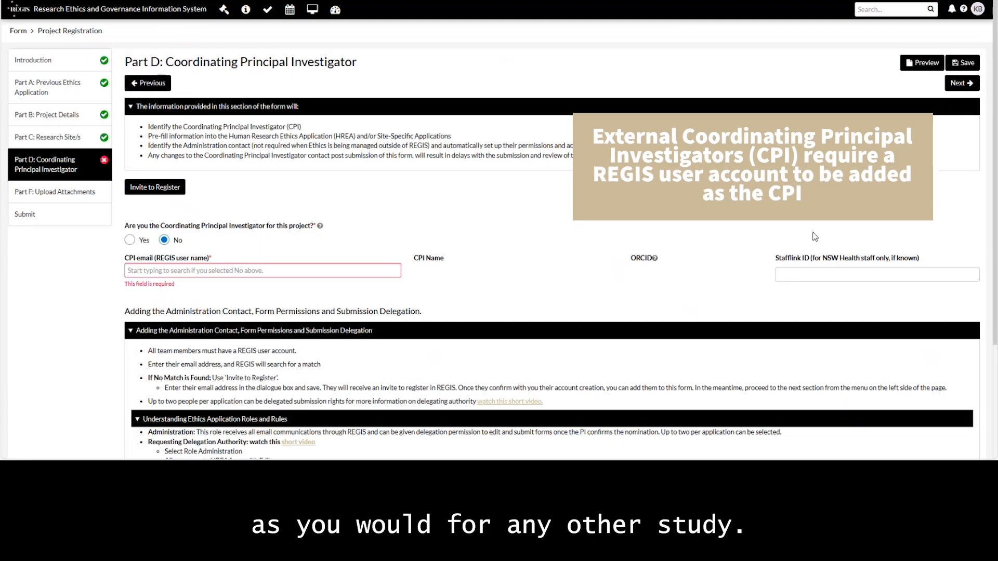
{"action": "left_click", "coordinate": [130, 240]}
{"action": "scroll", "coordinate": [67, 260], "scroll_direction": "down", "scroll_amount": 5}
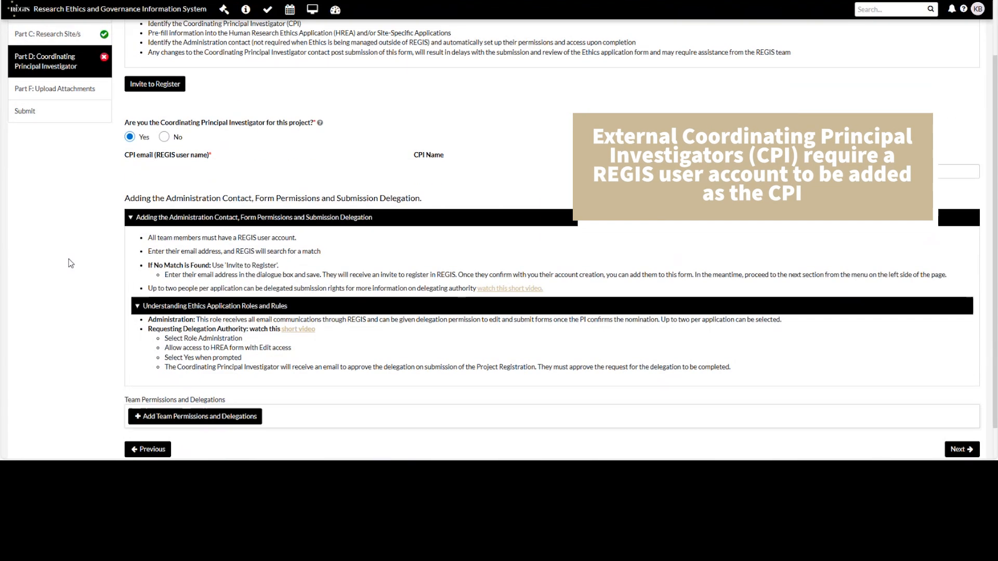
{"action": "left_click", "coordinate": [960, 413]}
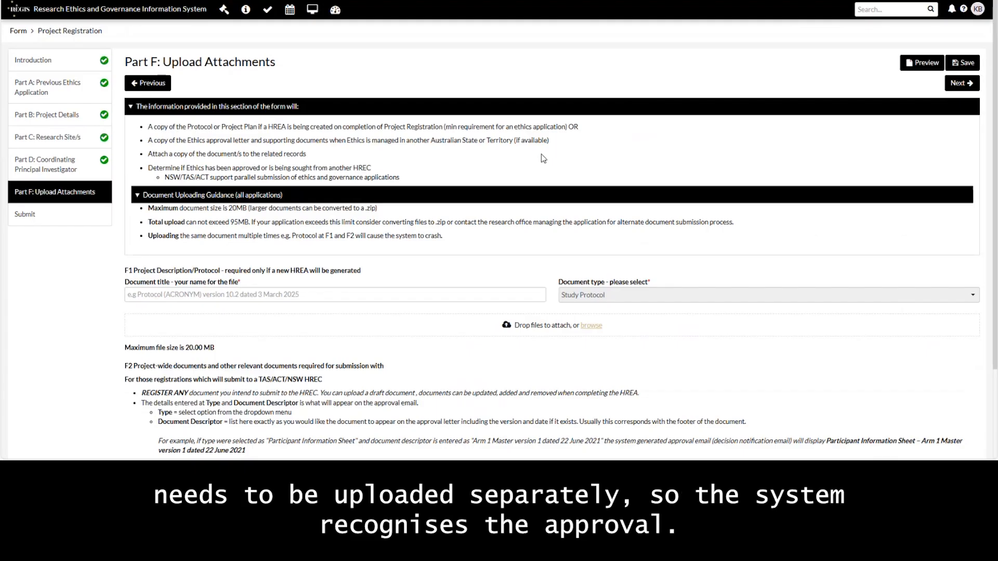
Step: Upload Super Duper Protocol v1 100325.docx titled 'protocol', then proceed to the submit page
{"action": "scroll", "coordinate": [544, 159], "scroll_direction": "down", "scroll_amount": 2}
{"action": "type", "text": "protocol"}
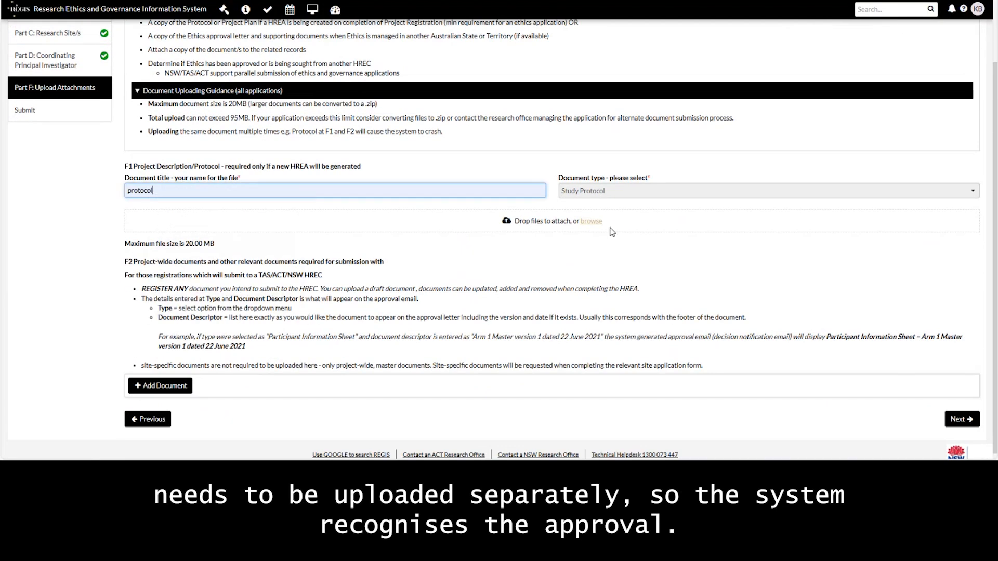
{"action": "left_click", "coordinate": [593, 222]}
{"action": "left_click", "coordinate": [256, 89]}
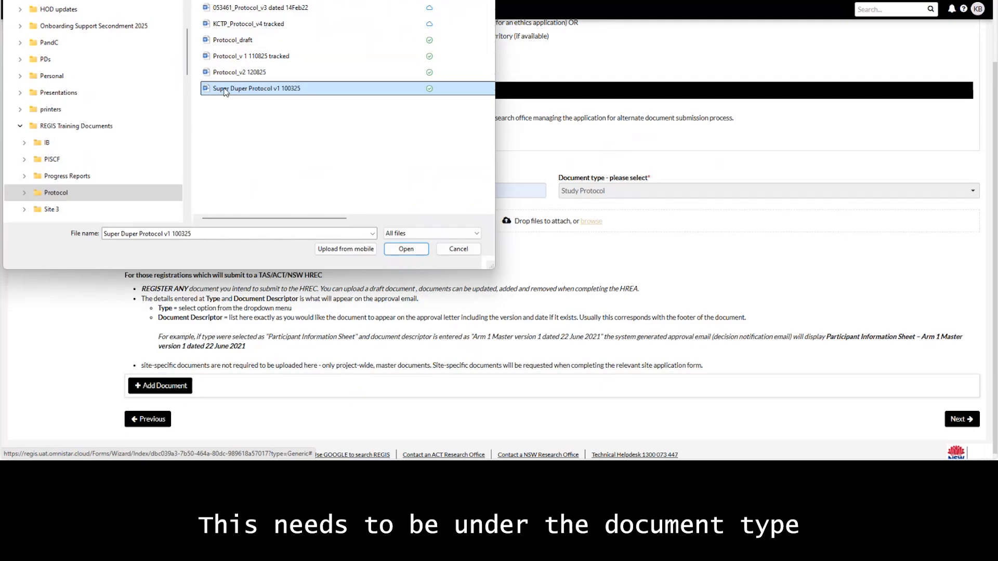
{"action": "left_click", "coordinate": [406, 250]}
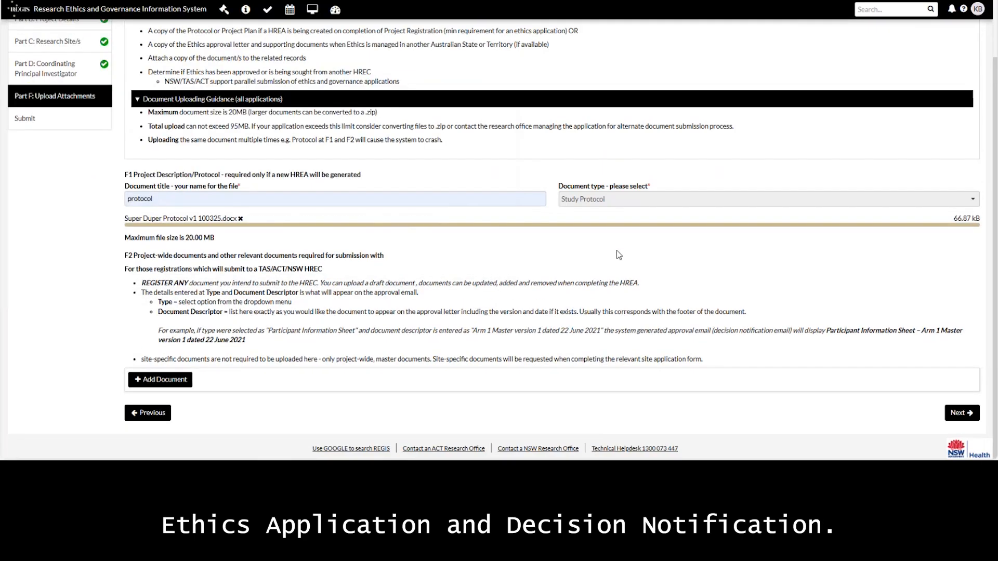
{"action": "left_click", "coordinate": [963, 437]}
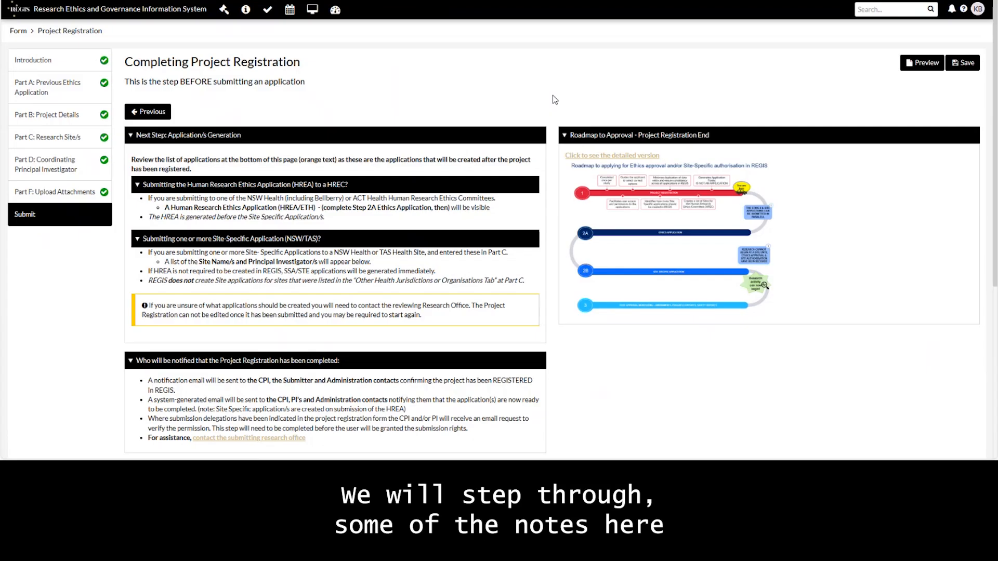
{"action": "scroll", "coordinate": [554, 99], "scroll_direction": "down", "scroll_amount": 1}
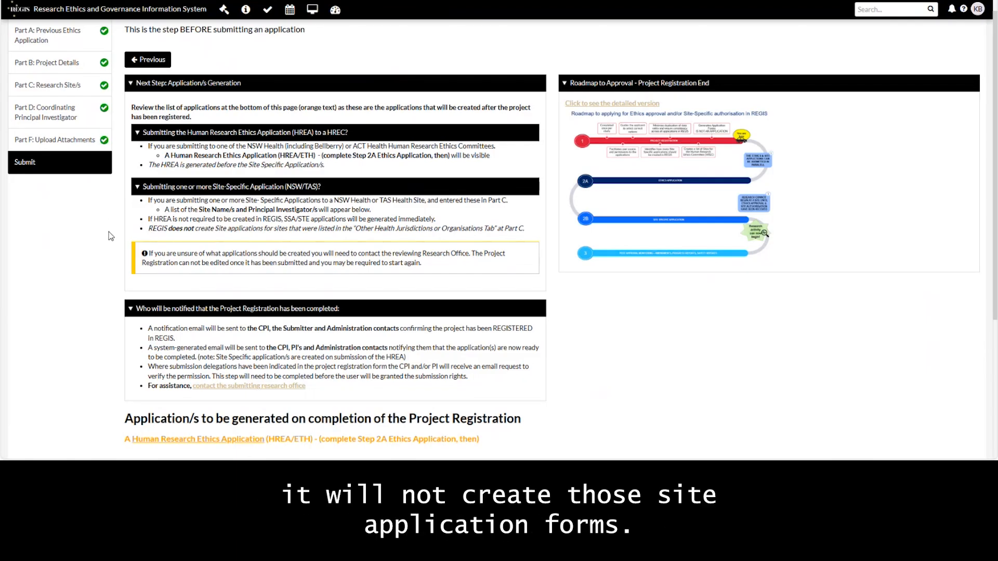
{"action": "scroll", "coordinate": [109, 237], "scroll_direction": "down", "scroll_amount": 3}
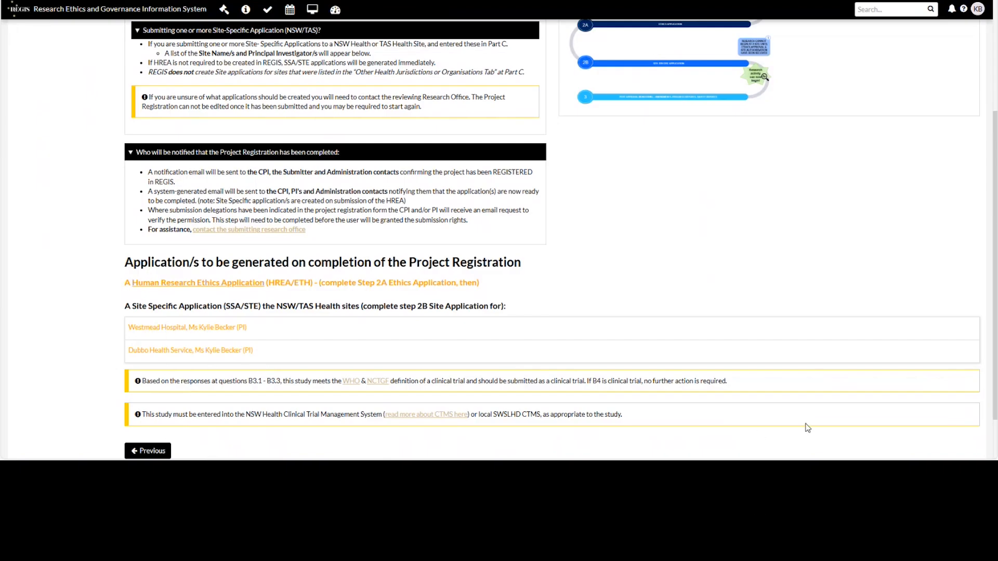
Step: Submit the project registration using Complete Registration at the bottom of the page
{"action": "scroll", "coordinate": [806, 424], "scroll_direction": "down", "scroll_amount": 2}
{"action": "left_click", "coordinate": [557, 419]}
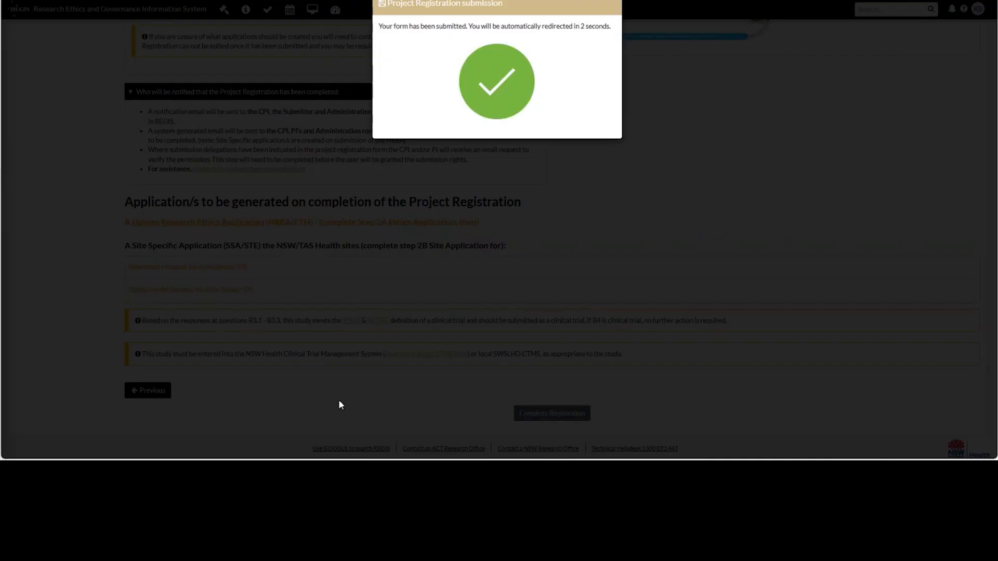